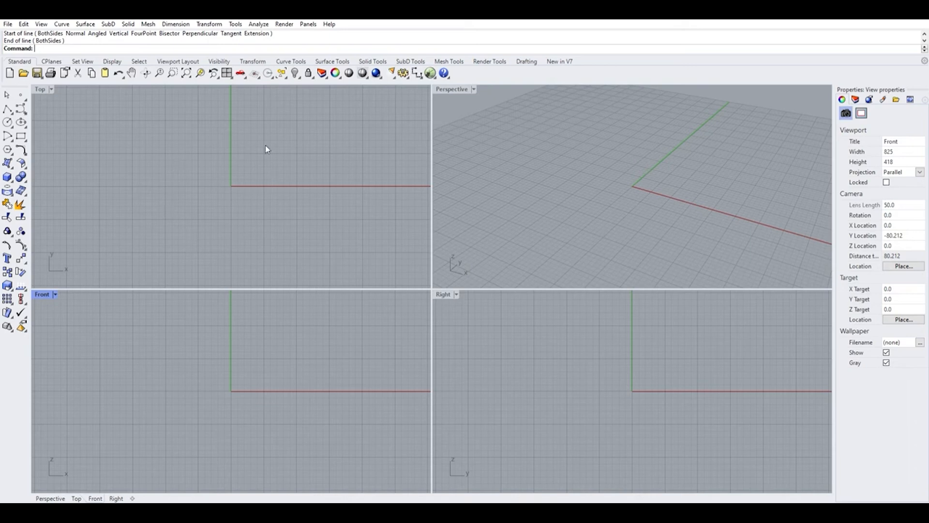
# Zoom in and out of the Top, Front and Perspective viewports to examine the grid and axes.
pyautogui.scroll(-8, 263, 181)
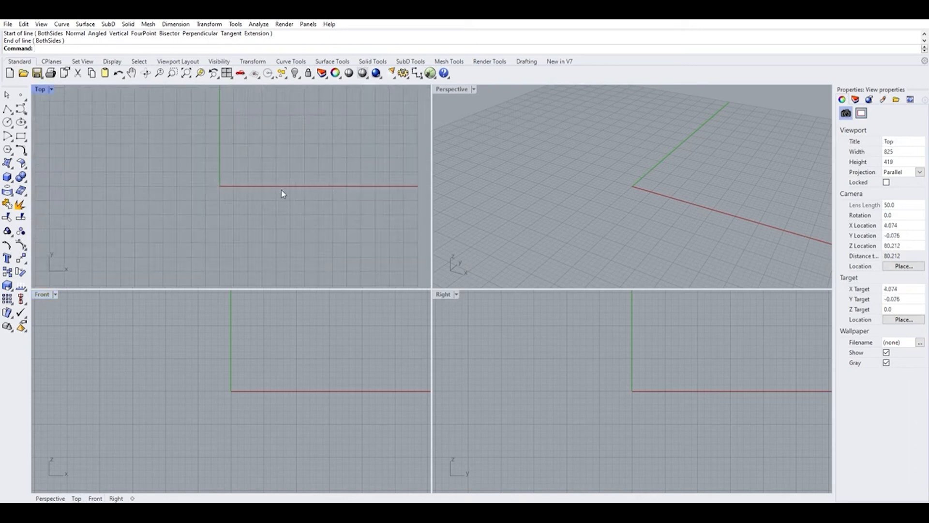
pyautogui.scroll(-6, 654, 222)
pyautogui.scroll(3, 653, 222)
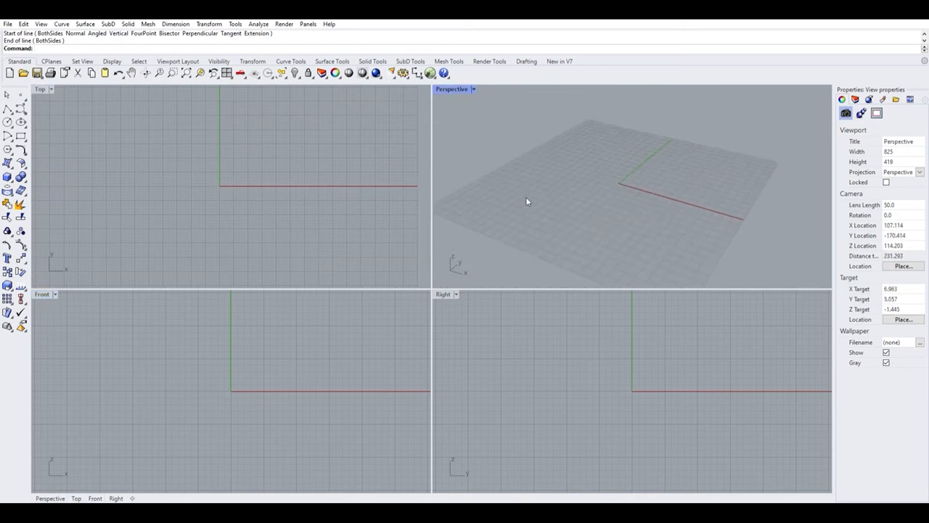
pyautogui.scroll(-4, 249, 172)
pyautogui.scroll(2, 225, 191)
pyautogui.scroll(-4, 241, 357)
pyautogui.scroll(-3, 241, 360)
pyautogui.scroll(6, 241, 358)
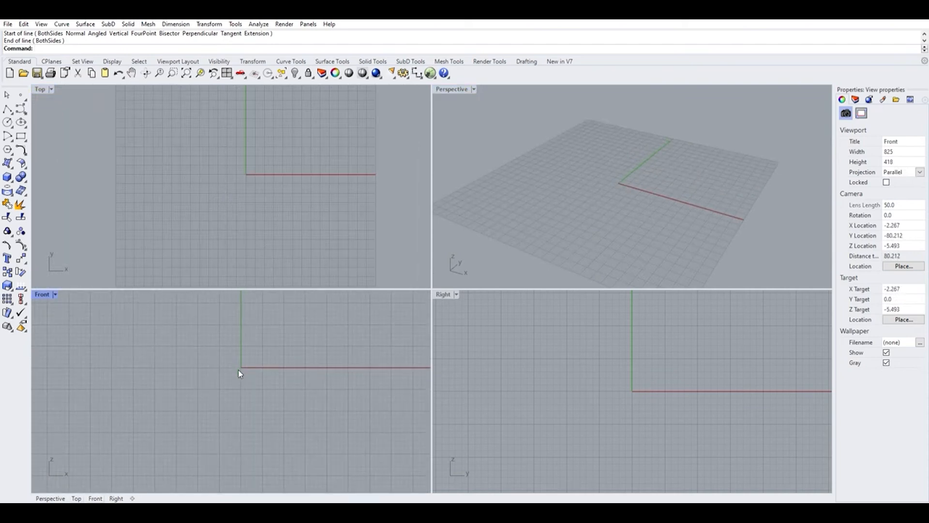
pyautogui.scroll(2, 236, 368)
pyautogui.scroll(6, 241, 385)
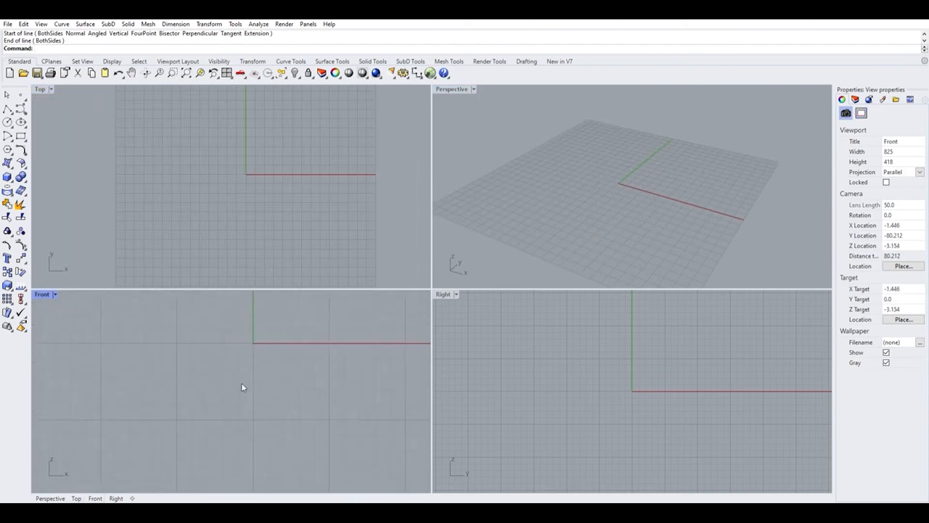
pyautogui.scroll(-2, 241, 386)
pyautogui.scroll(-5, 237, 183)
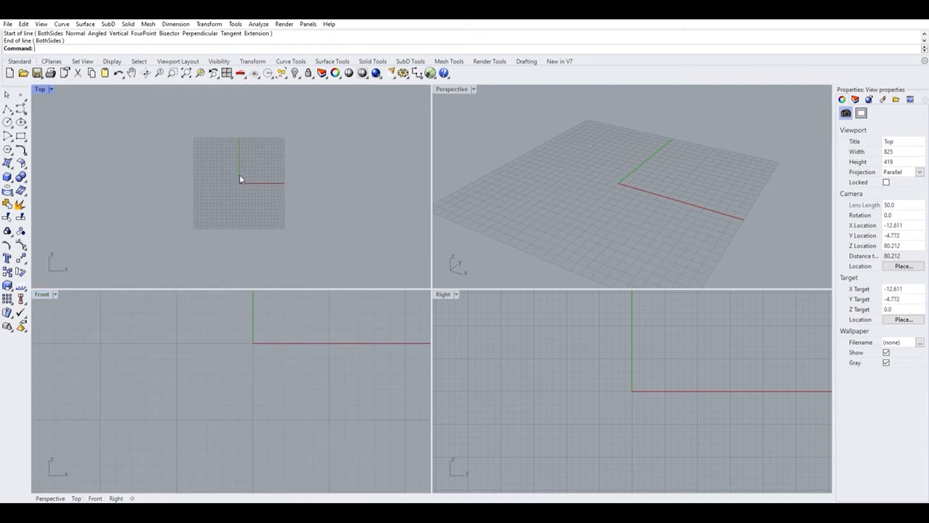
pyautogui.scroll(-3, 240, 175)
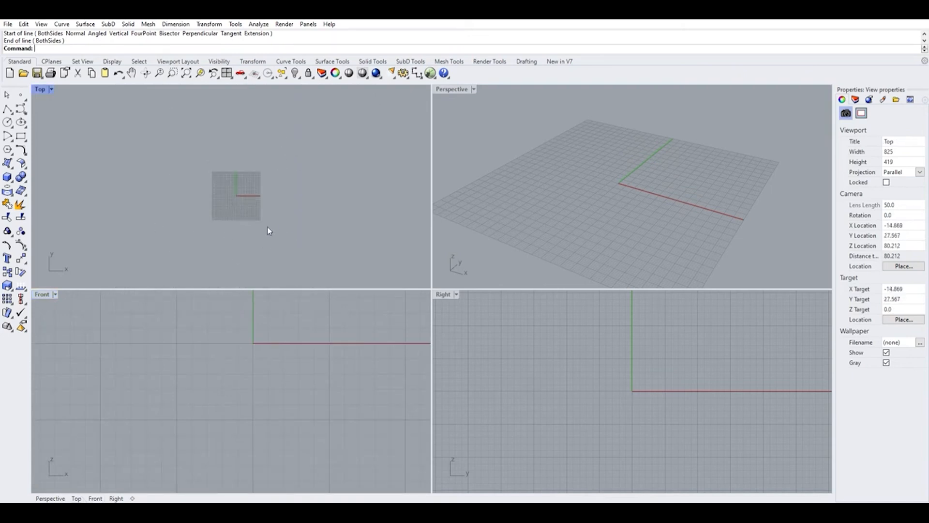
pyautogui.scroll(2, 234, 174)
pyautogui.scroll(4, 249, 158)
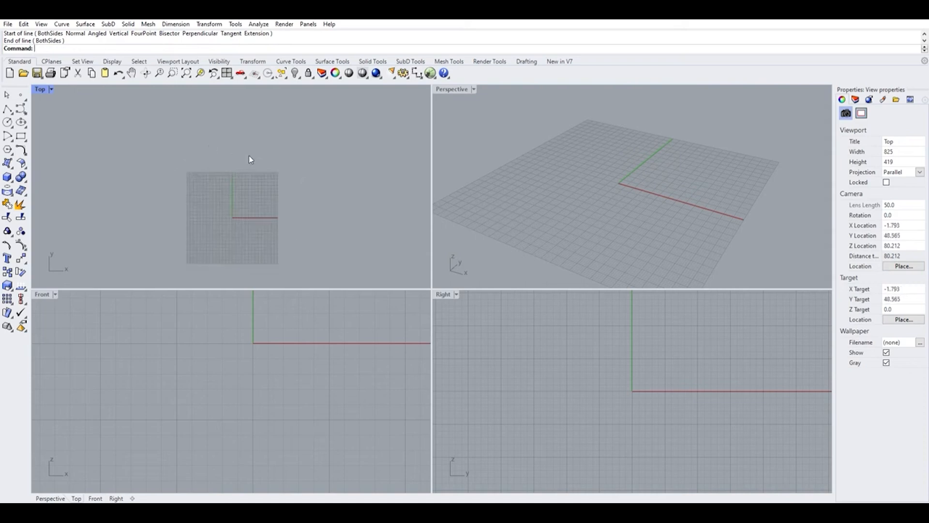
pyautogui.scroll(2, 279, 163)
pyautogui.scroll(-4, 306, 152)
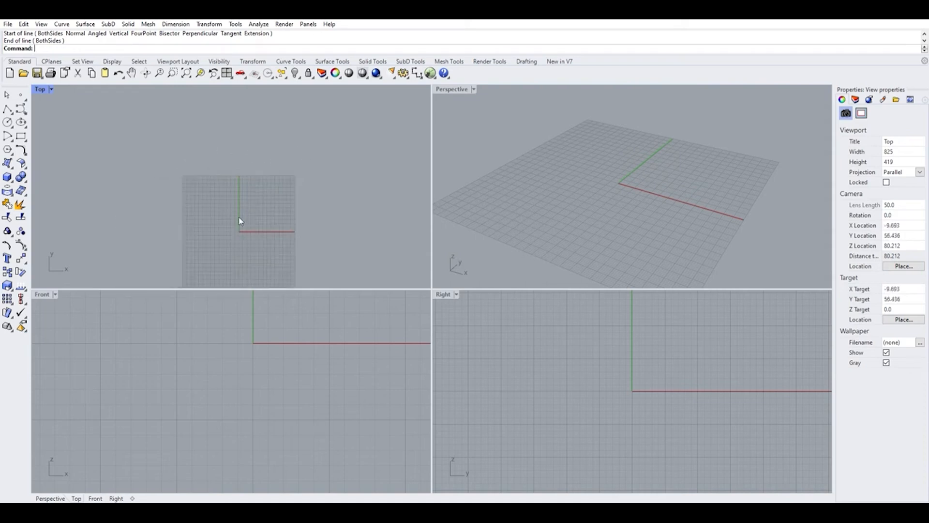
pyautogui.scroll(3, 240, 224)
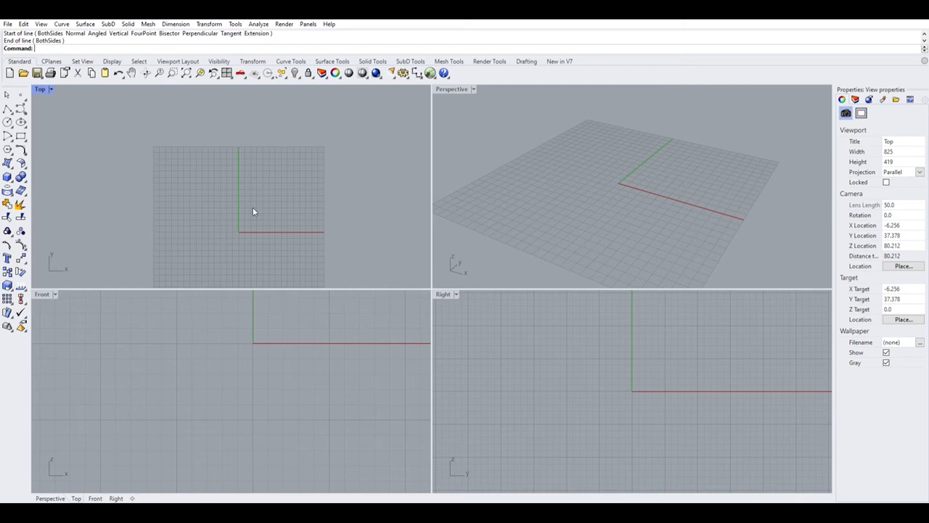
# Review the grid properties in the document options, then zoom the viewports to inspect the grid.
pyautogui.click(341, 491)
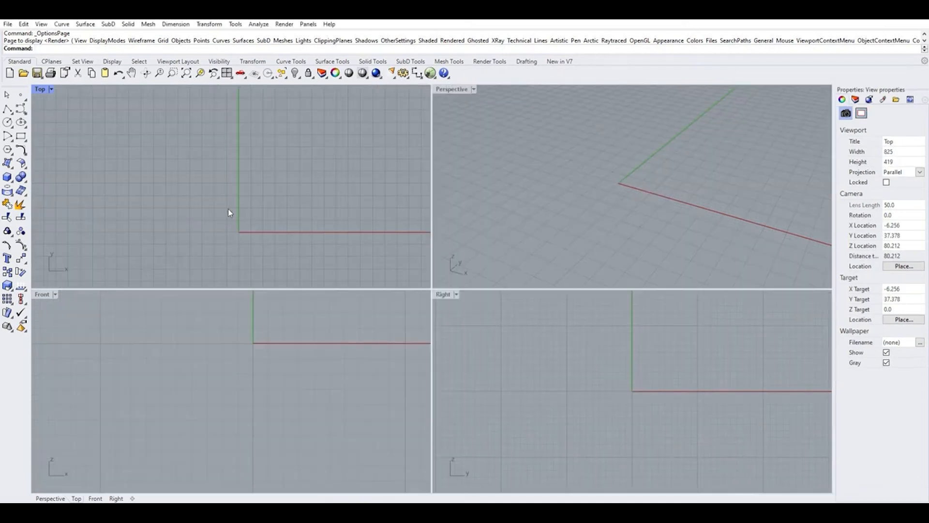
pyautogui.scroll(10, 225, 207)
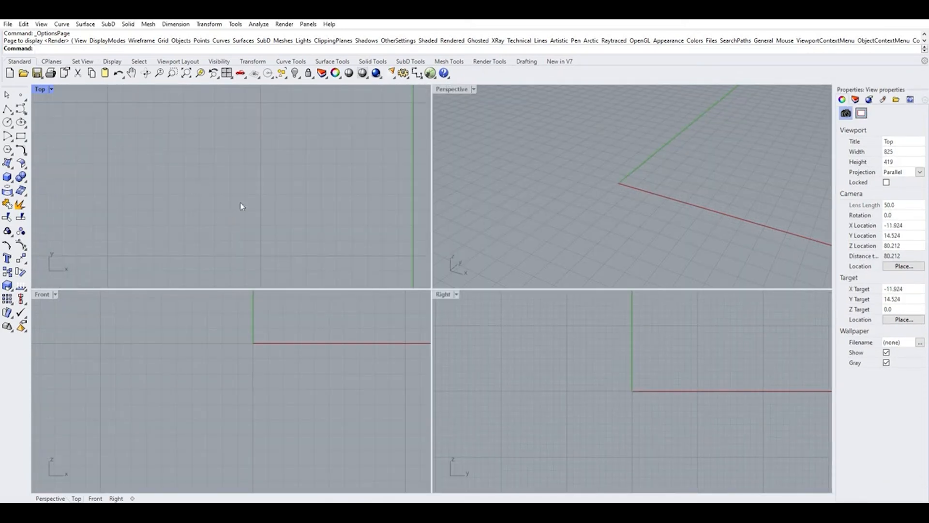
pyautogui.scroll(-2, 123, 171)
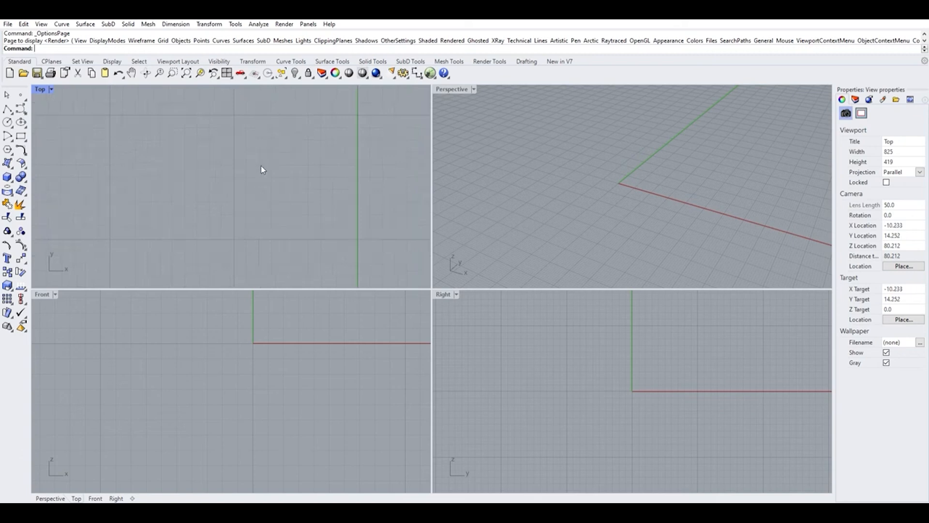
pyautogui.scroll(-2, 171, 188)
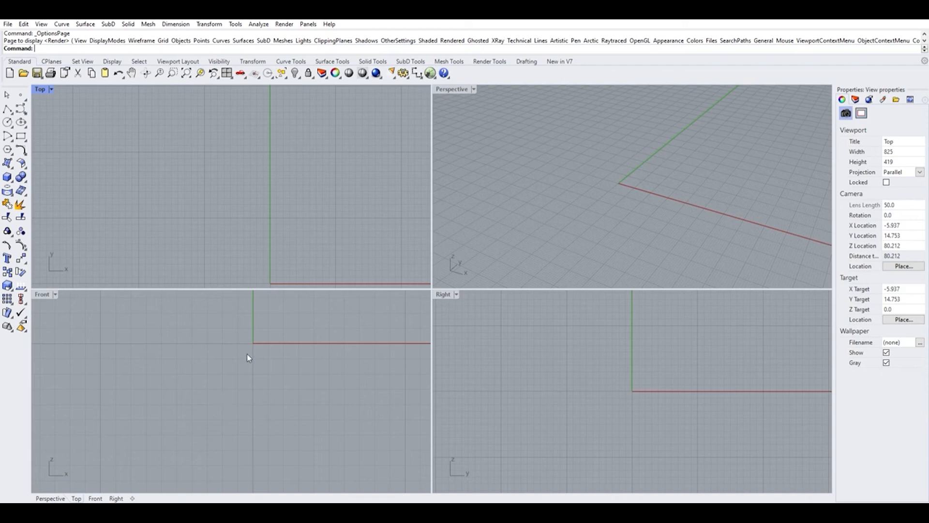
pyautogui.scroll(-10, 158, 301)
pyautogui.scroll(-5, 214, 370)
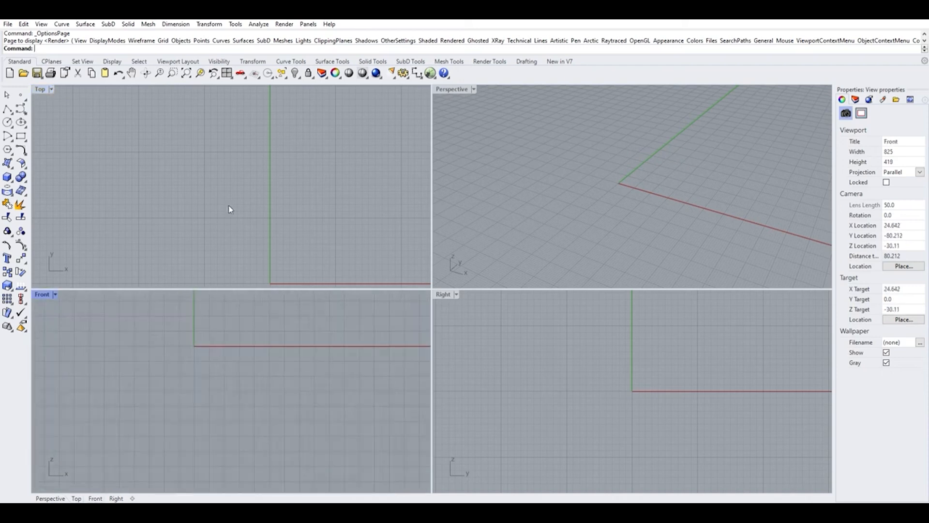
pyautogui.scroll(-10, 208, 235)
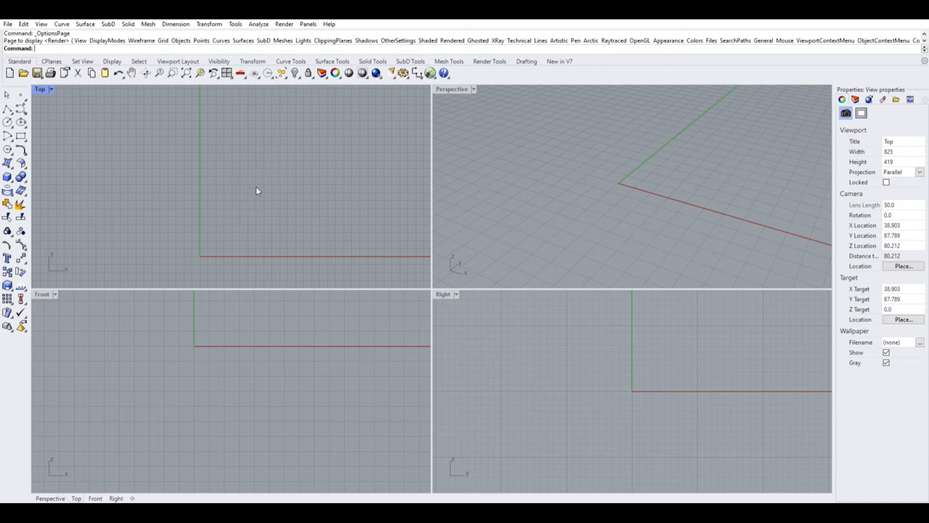
# Maximize the Top viewport and draw a single line from about (-12,-6) to (14,4.8) with the Line tool.
pyautogui.doubleClick(43, 88)
pyautogui.scroll(5, 358, 257)
pyautogui.scroll(3, 373, 256)
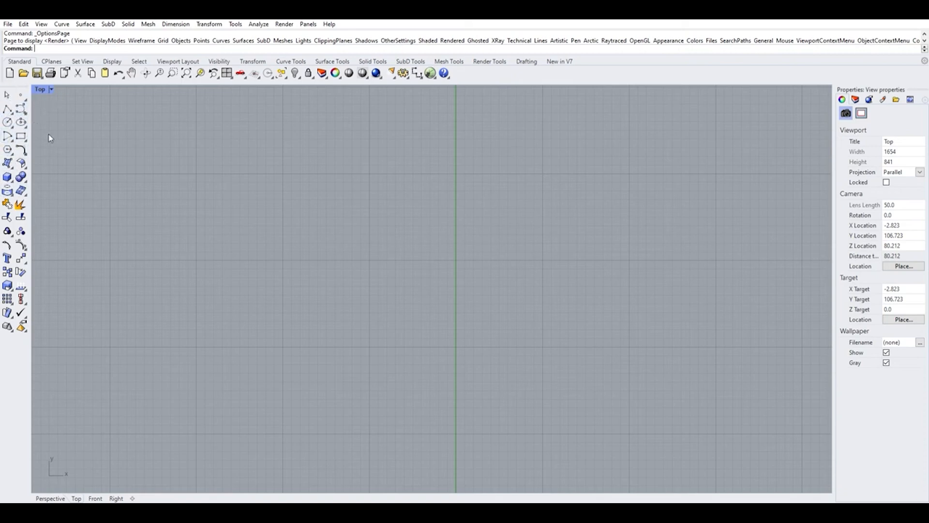
pyautogui.click(18, 109)
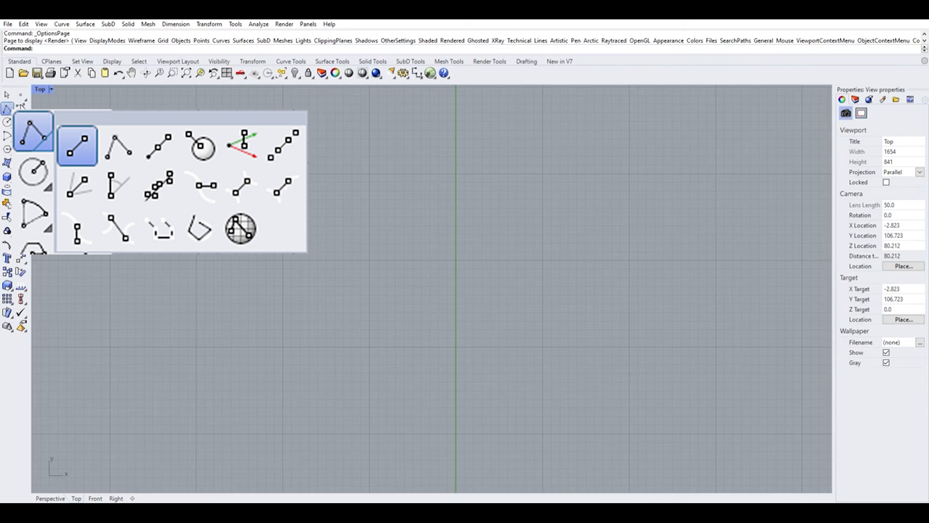
pyautogui.click(78, 145)
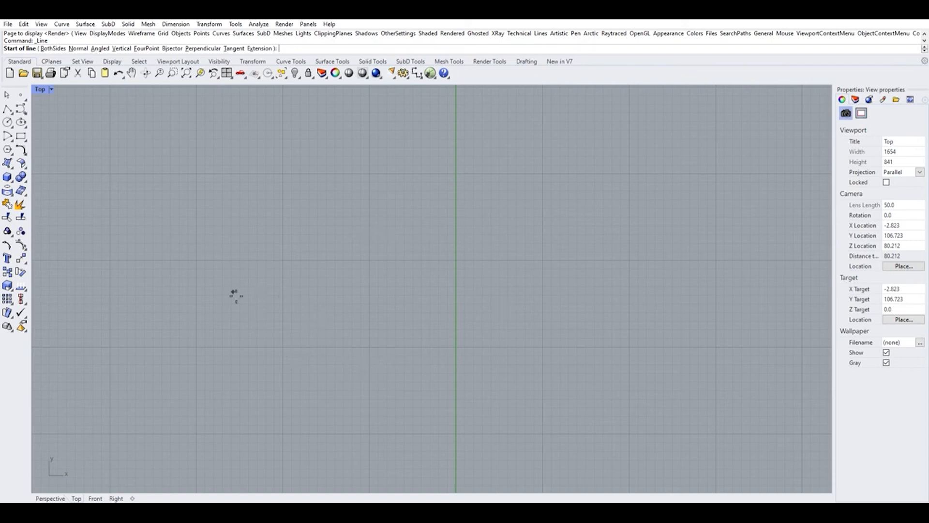
pyautogui.scroll(3, 270, 307)
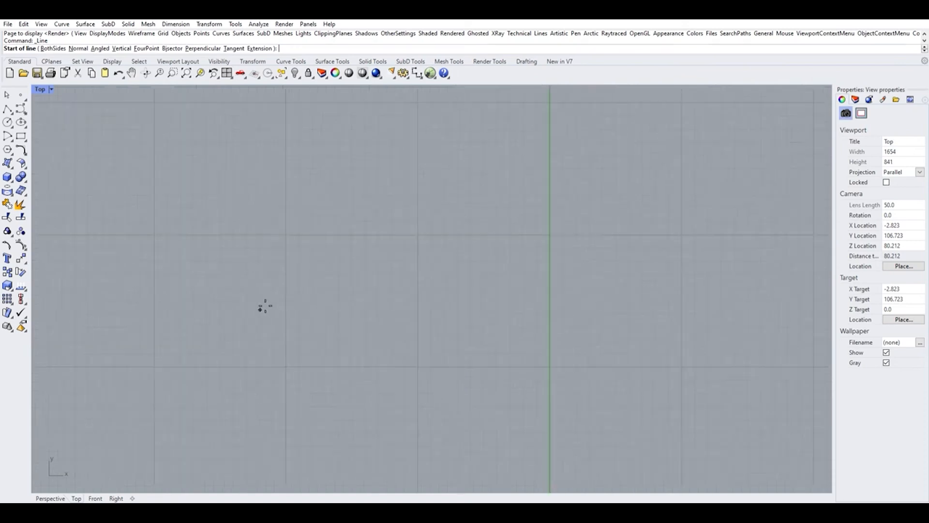
pyautogui.click(259, 304)
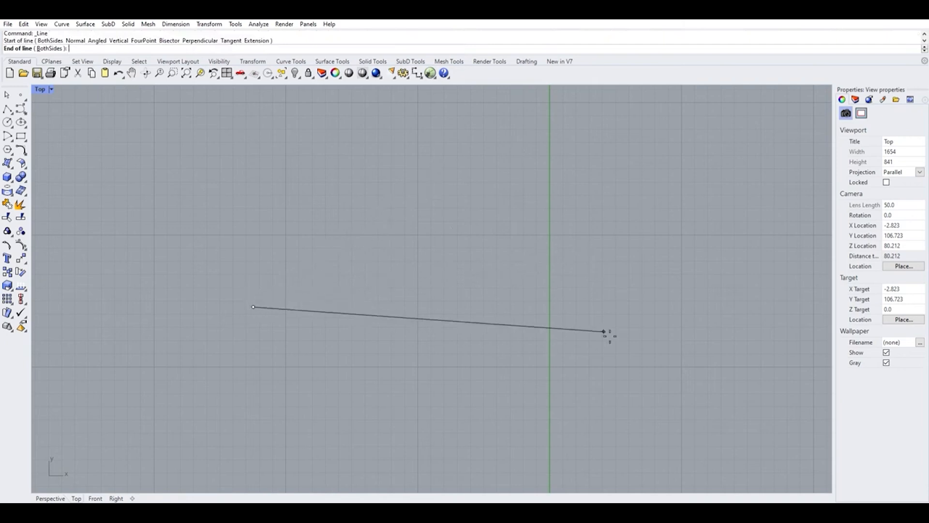
pyautogui.click(621, 281)
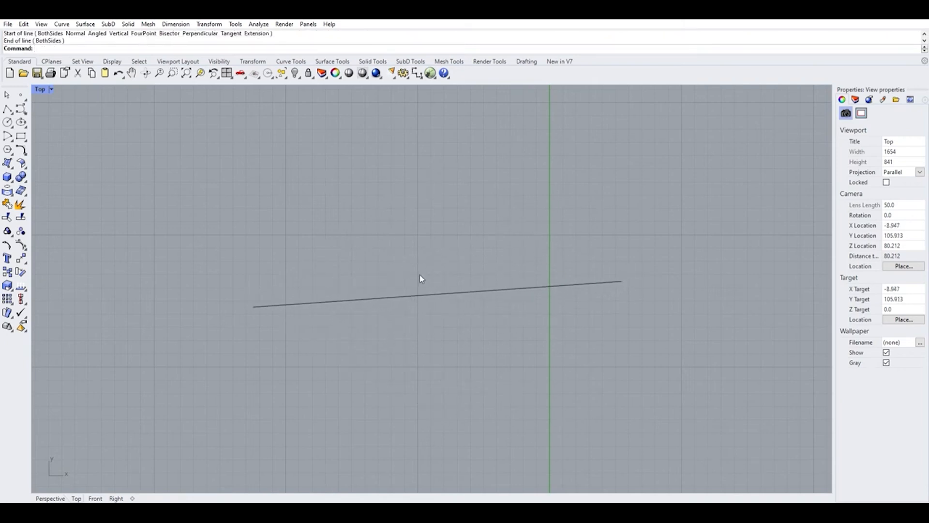
# Select the line and open its object details to check its geometry.
pyautogui.click(443, 292)
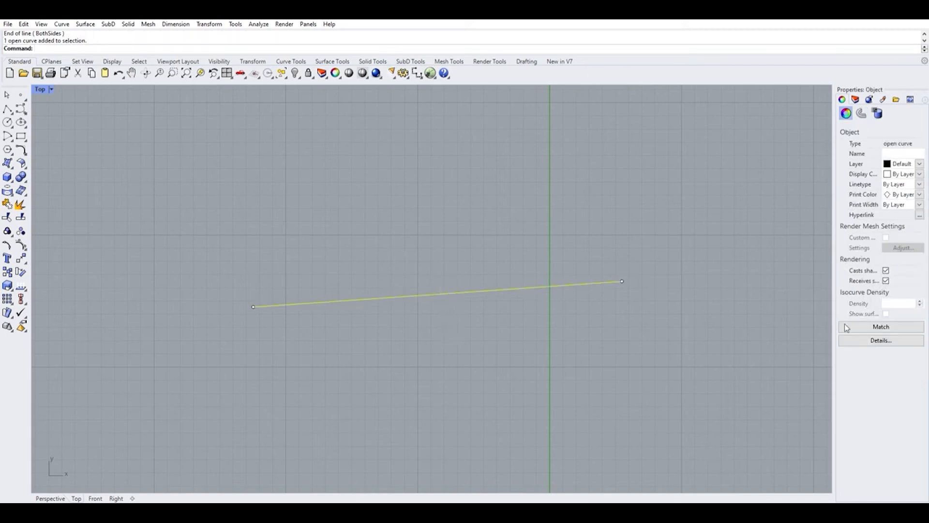
pyautogui.click(880, 340)
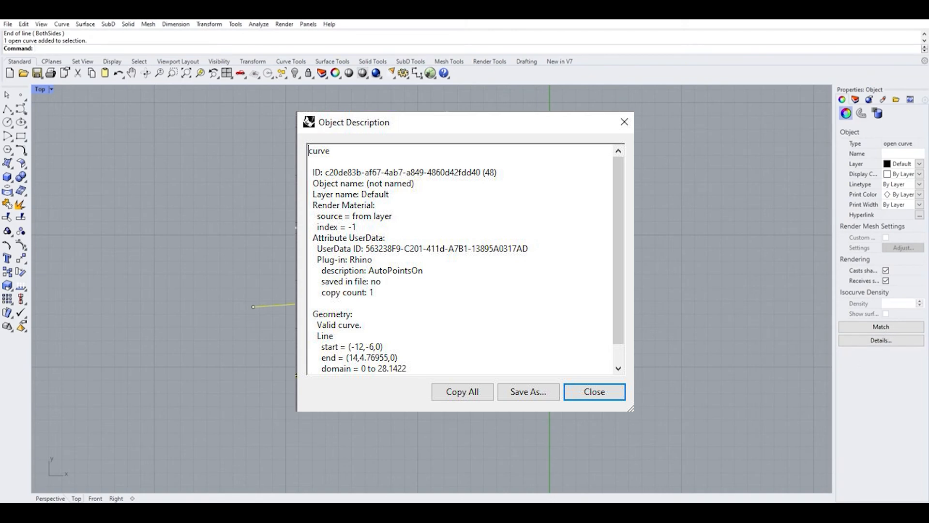
pyautogui.press('Escape')
pyautogui.press('Escape')
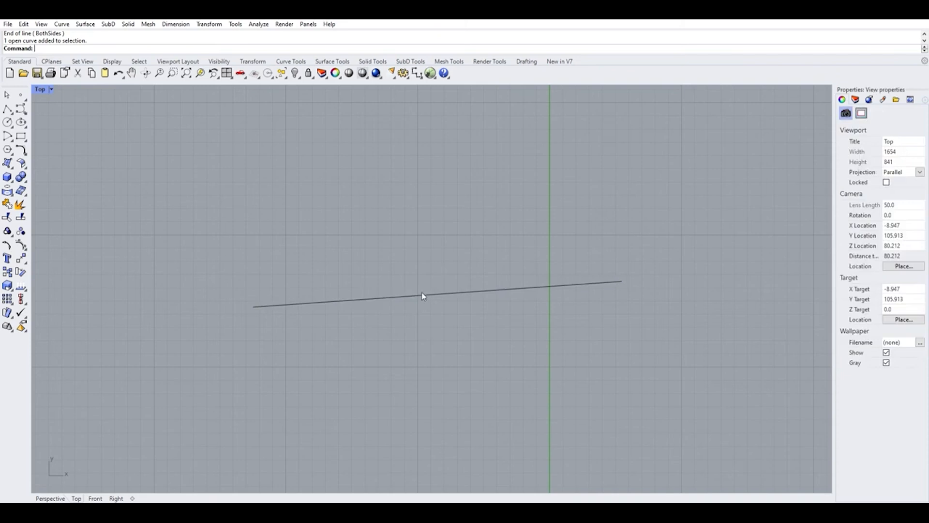
# Drag the line to a new position lower in the Top viewport.
pyautogui.moveTo(370, 298)
pyautogui.mouseDown()
pyautogui.moveTo(372, 272)
pyautogui.moveTo(372, 283)
pyautogui.mouseUp()
pyautogui.scroll(15, 261, 287)
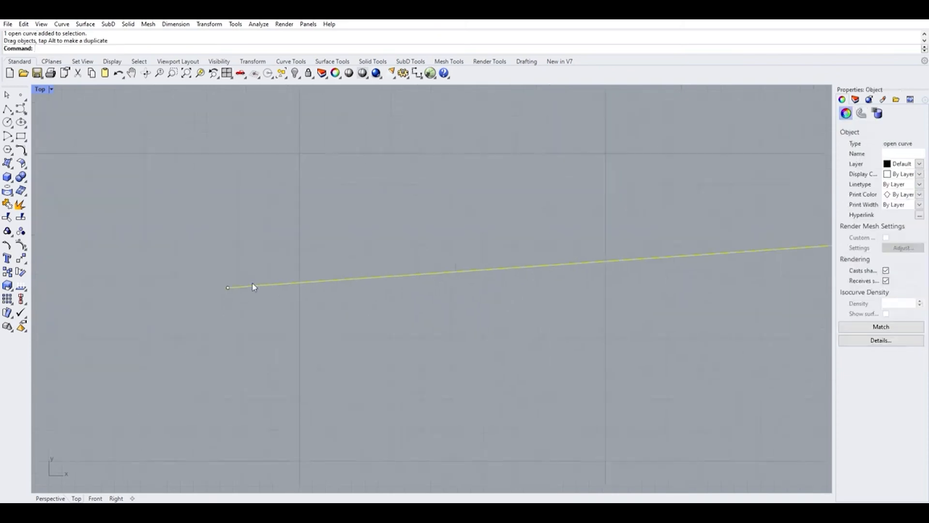
pyautogui.scroll(-17, 221, 280)
pyautogui.moveTo(306, 267); pyautogui.dragTo(336, 330)
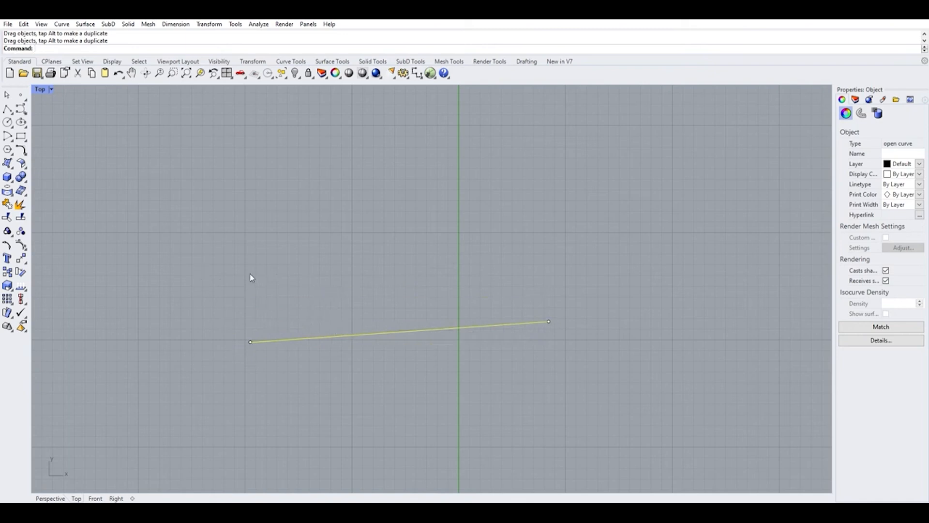
# Draw a second line starting near the first line's left endpoint and rising steeply up and to the right.
pyautogui.click(21, 107)
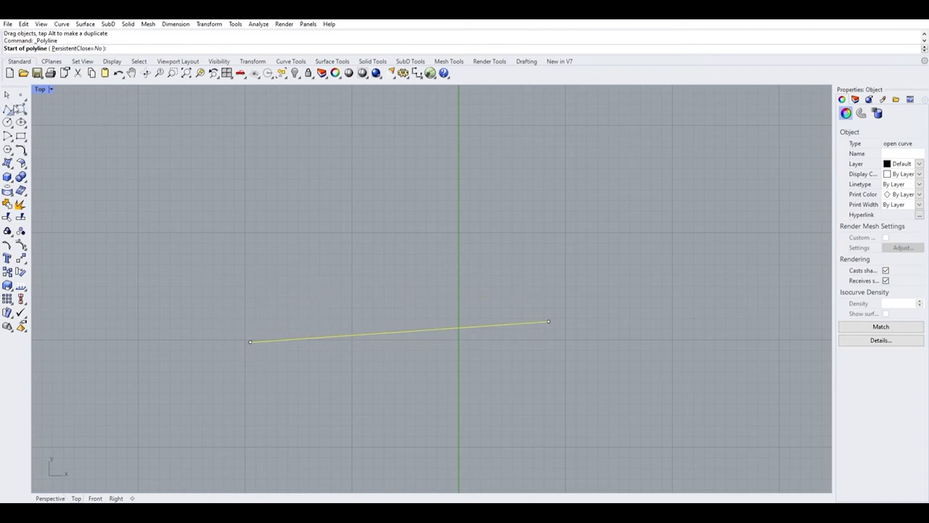
pyautogui.click(7, 109)
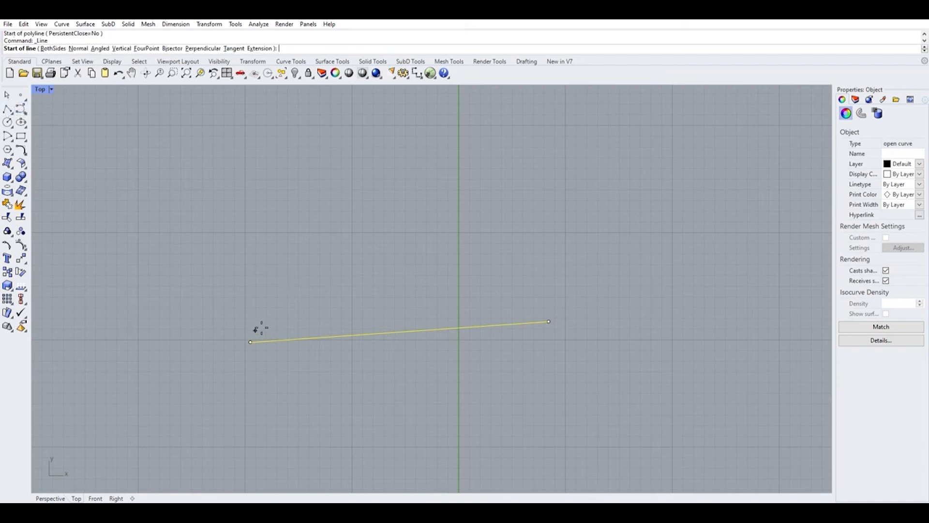
pyautogui.scroll(10, 252, 343)
pyautogui.scroll(10, 278, 313)
pyautogui.scroll(2, 293, 249)
pyautogui.scroll(2, 271, 165)
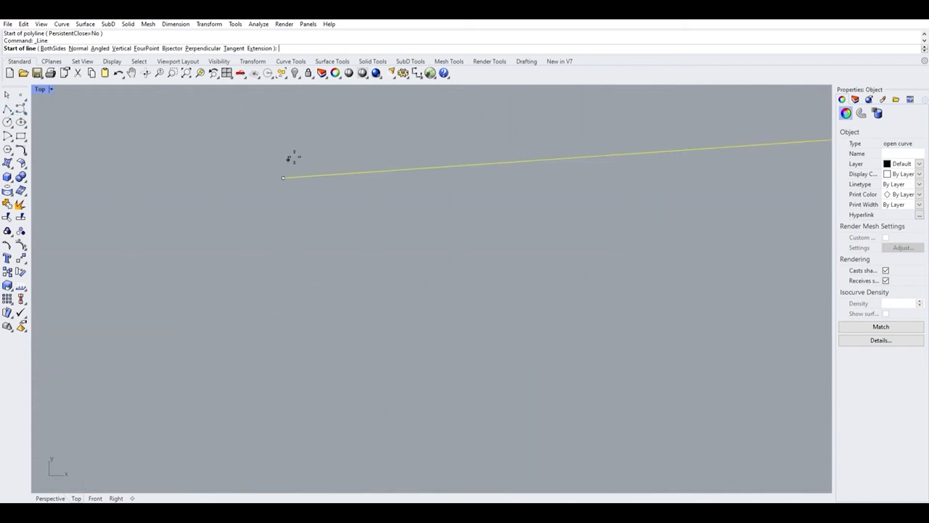
pyautogui.click(285, 178)
pyautogui.scroll(-5, 296, 183)
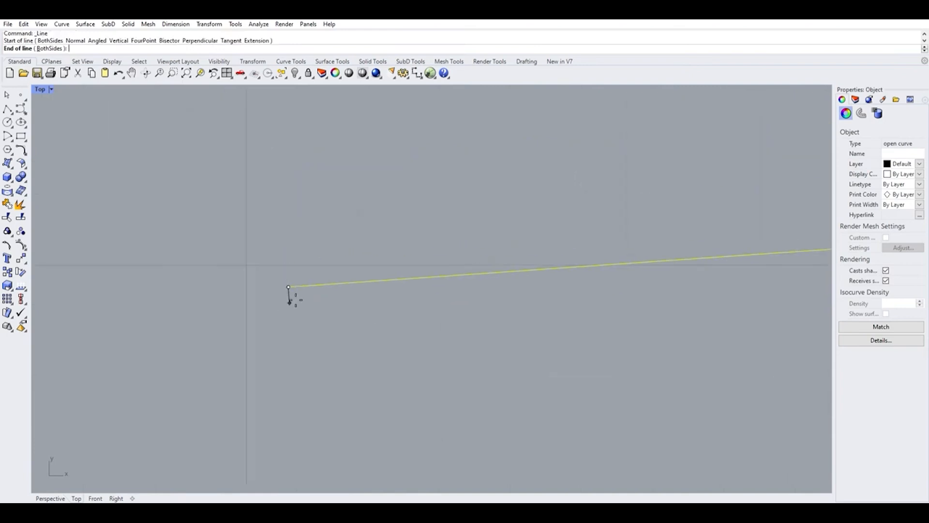
pyautogui.click(341, 174)
pyautogui.scroll(5, 305, 247)
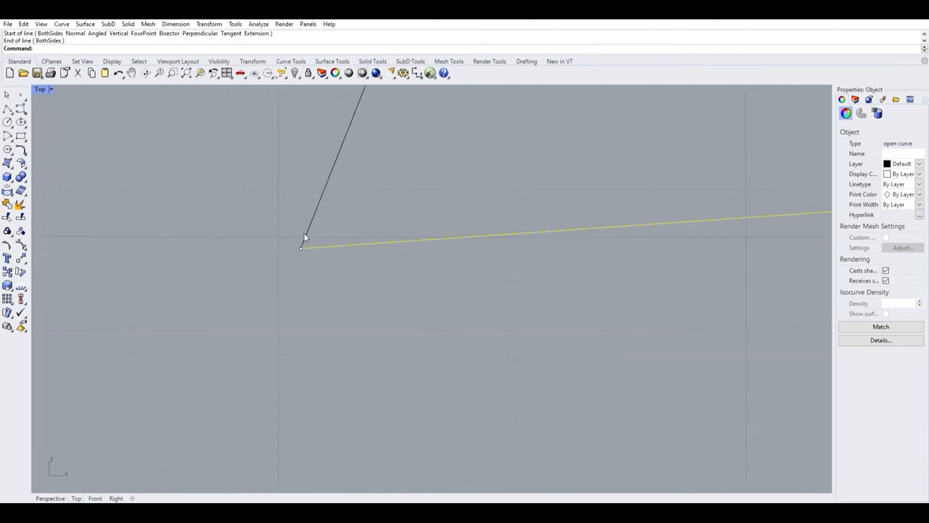
pyautogui.scroll(12, 190, 317)
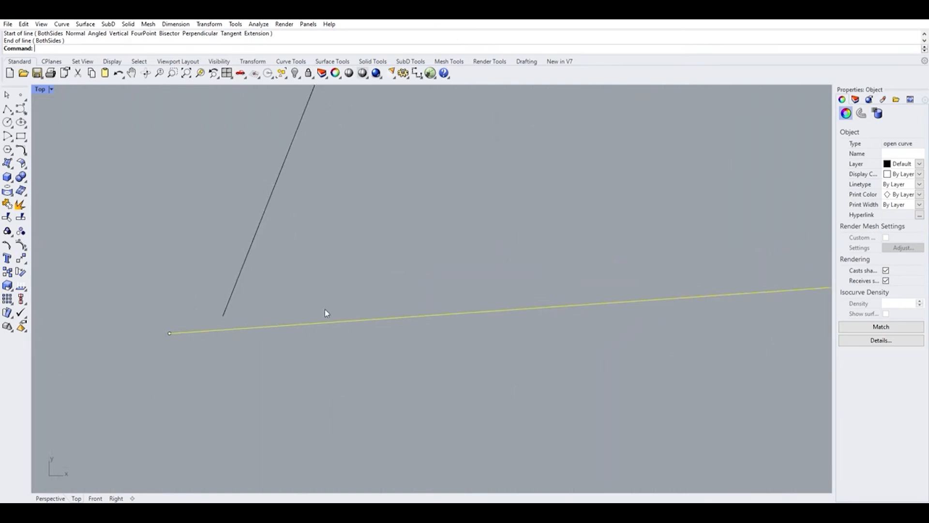
pyautogui.scroll(2, 333, 309)
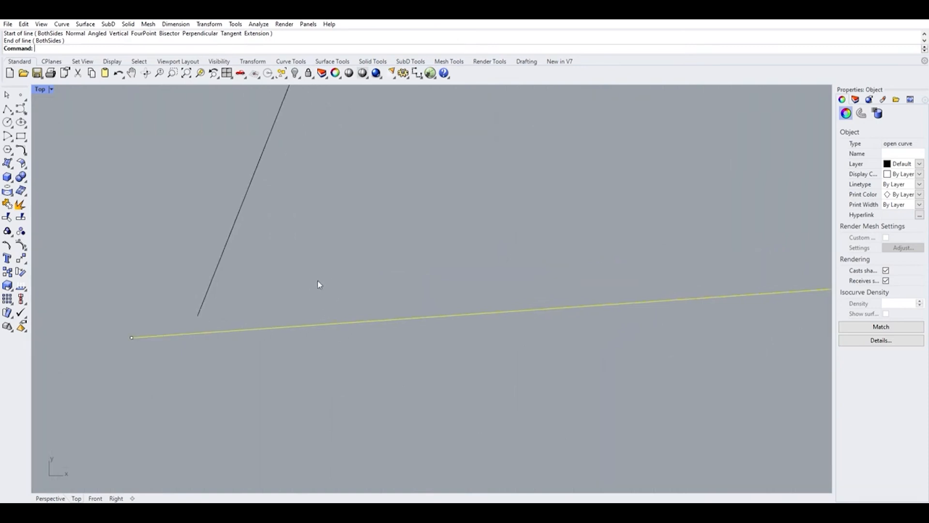
# Select both lines in the Top viewport and delete them.
pyautogui.click(216, 263)
pyautogui.click(239, 329)
pyautogui.click(220, 265)
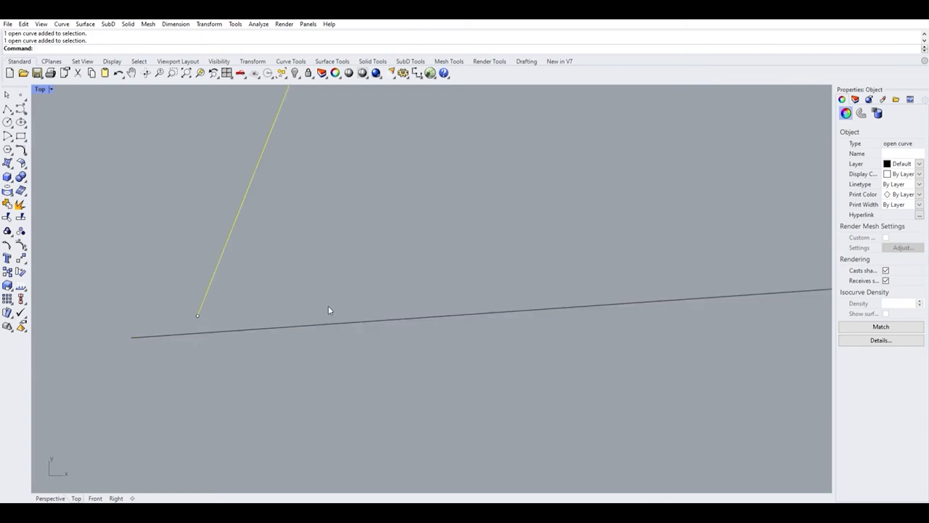
pyautogui.scroll(-15, 330, 306)
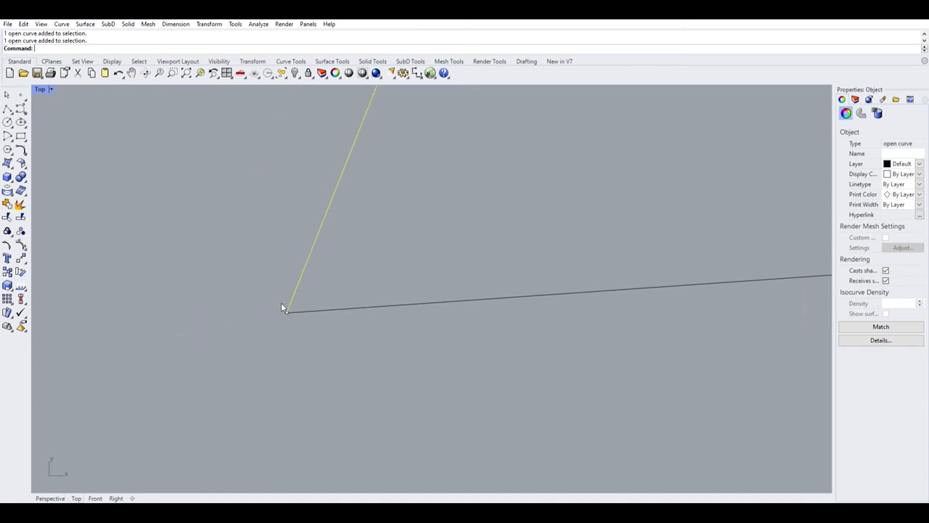
pyautogui.scroll(-10, 280, 305)
pyautogui.moveTo(261, 276); pyautogui.dragTo(404, 345)
pyautogui.press('Delete')
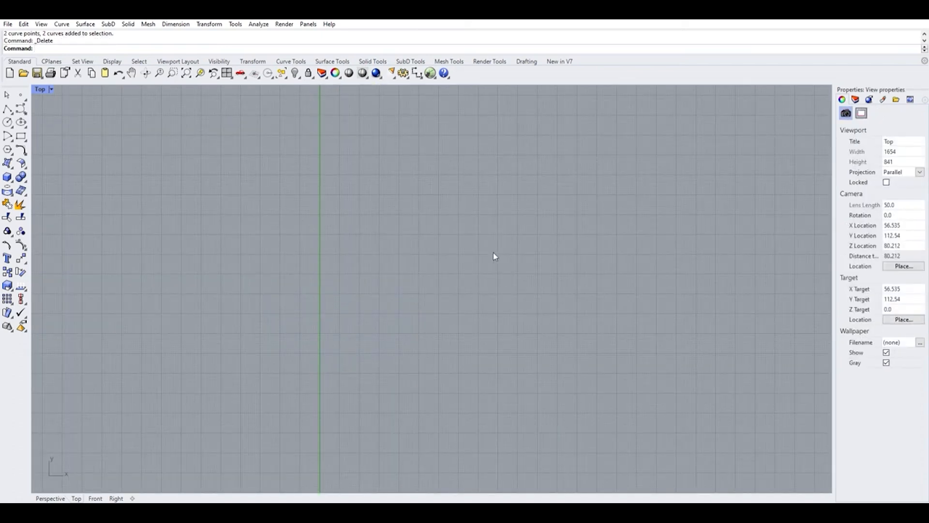
# Draw a horizontal line with the Line tool using grid snap in the Top viewport.
pyautogui.click(7, 108)
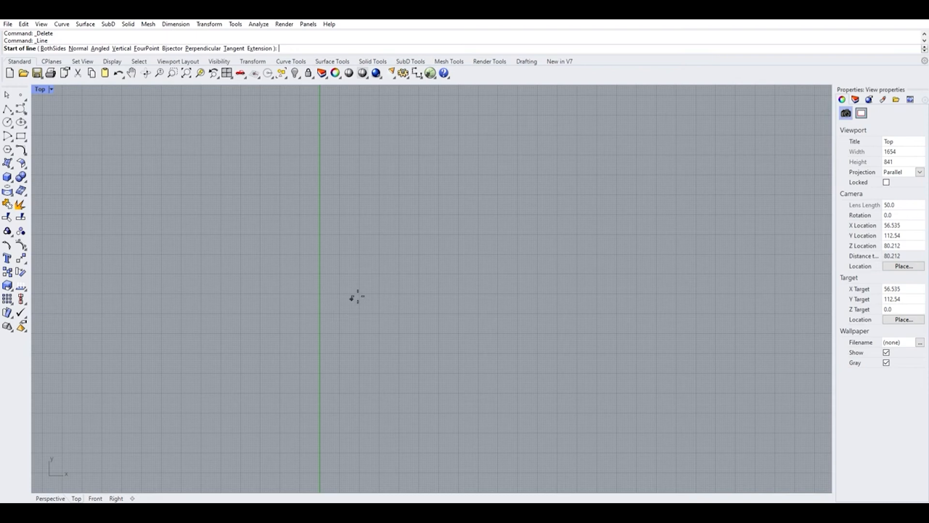
pyautogui.scroll(6, 214, 249)
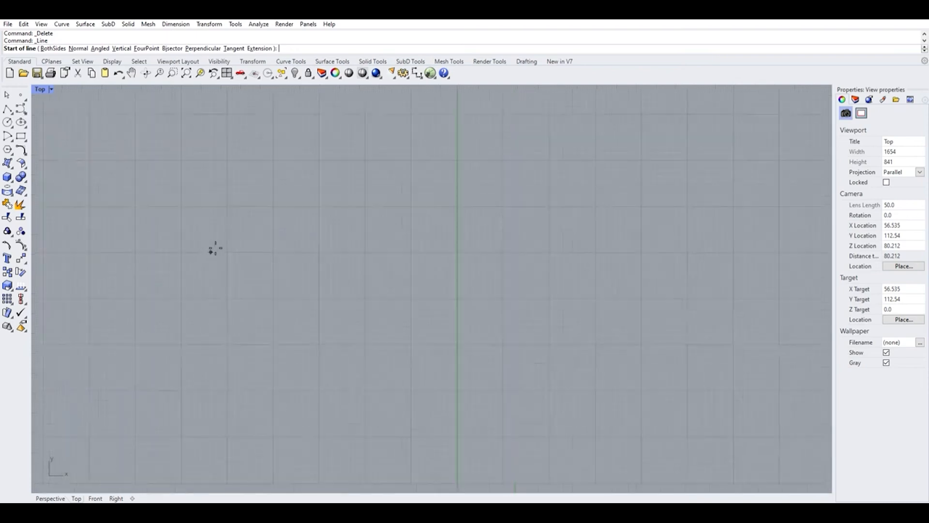
pyautogui.scroll(-2, 235, 289)
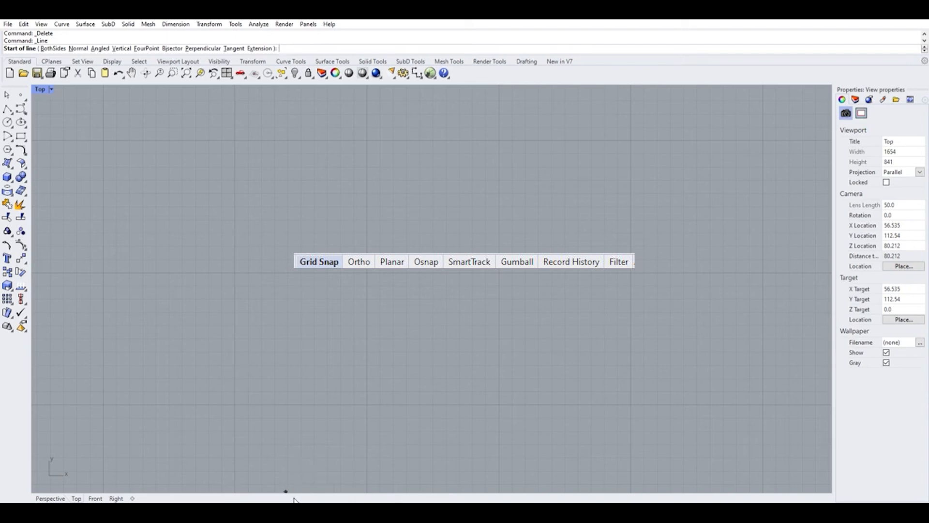
pyautogui.scroll(-6, 291, 476)
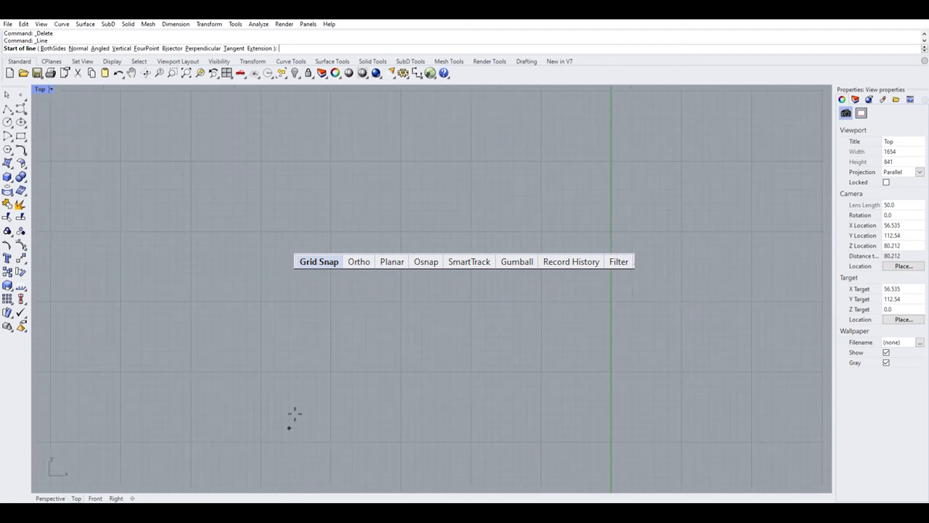
pyautogui.scroll(8, 267, 334)
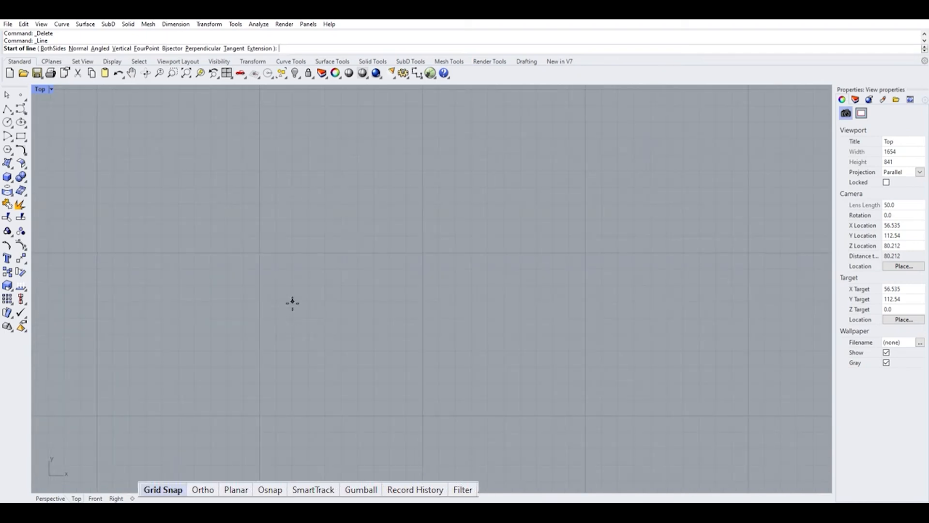
pyautogui.click(259, 252)
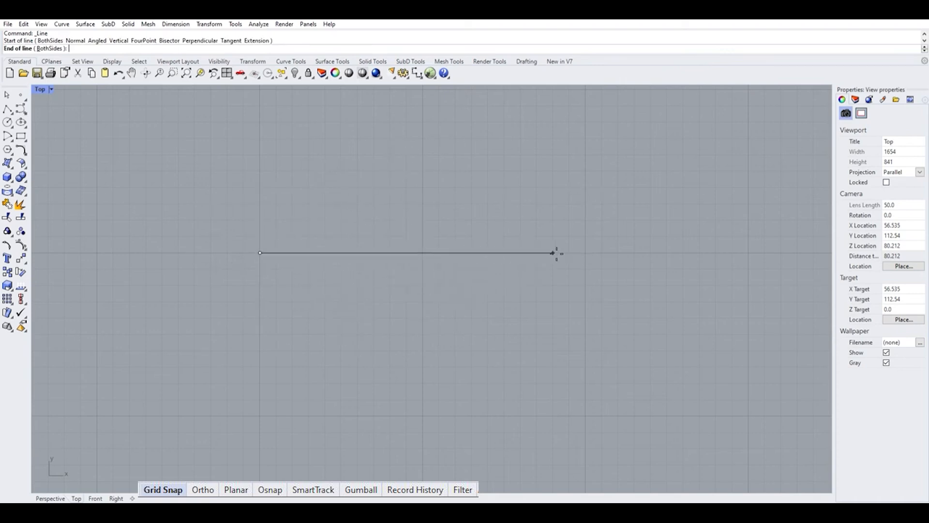
pyautogui.click(585, 252)
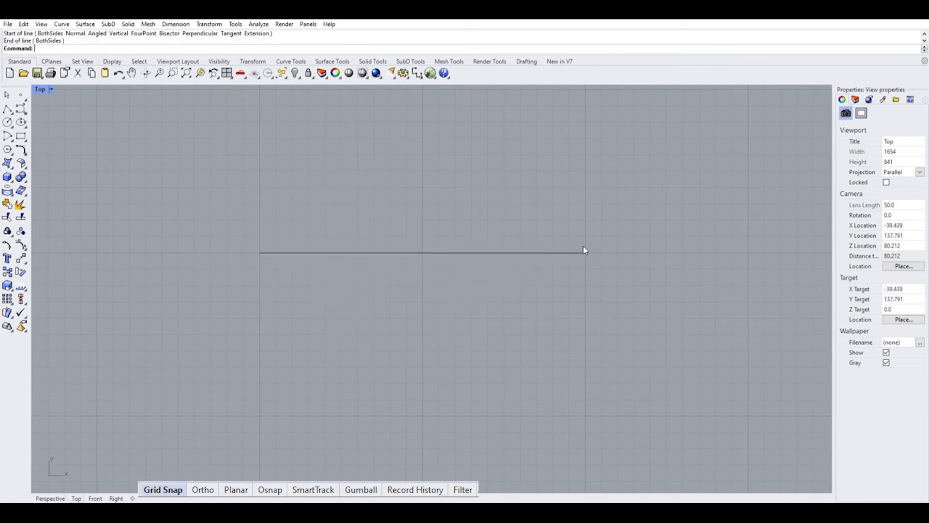
# Draw a vertical line downward from the horizontal line's left endpoint.
pyautogui.click(441, 253)
pyautogui.click(446, 297)
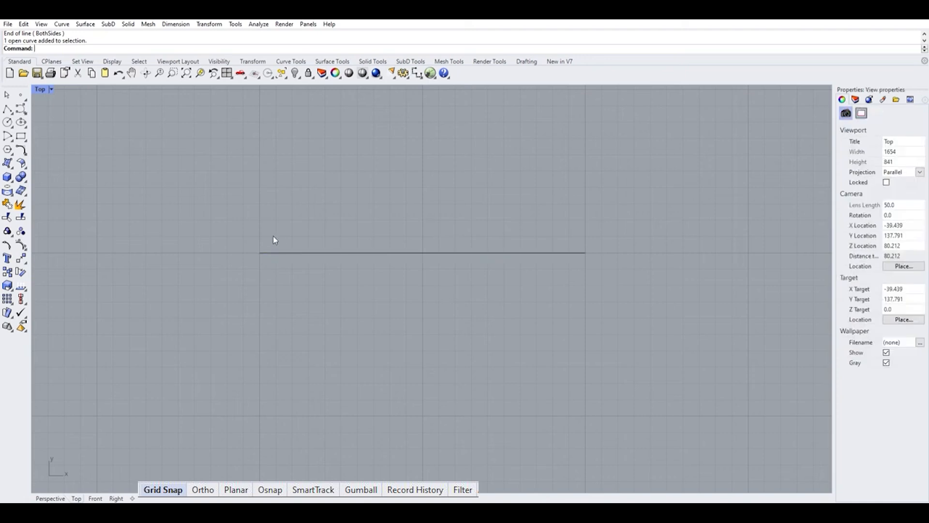
pyautogui.scroll(20, 237, 249)
pyautogui.scroll(-7, 235, 273)
pyautogui.click(234, 273)
pyautogui.scroll(-10, 226, 297)
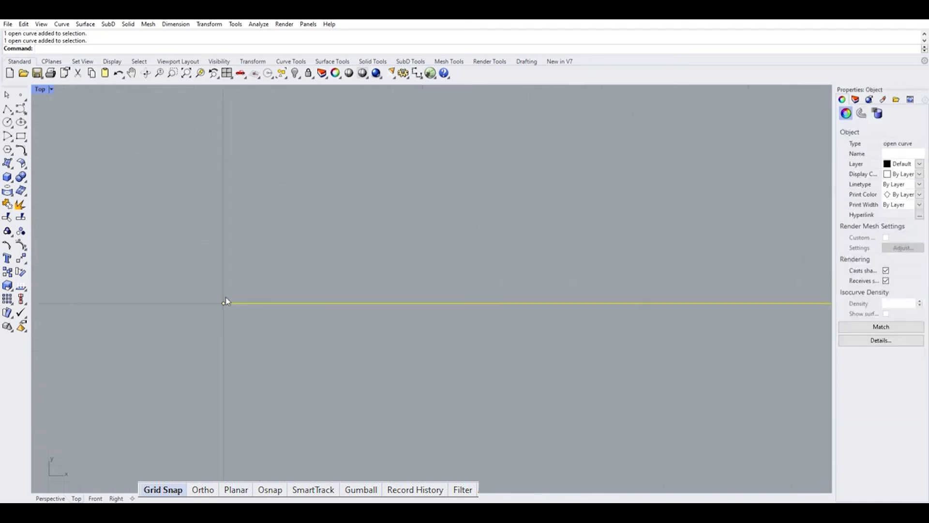
pyautogui.scroll(12, 226, 297)
pyautogui.scroll(10, 247, 302)
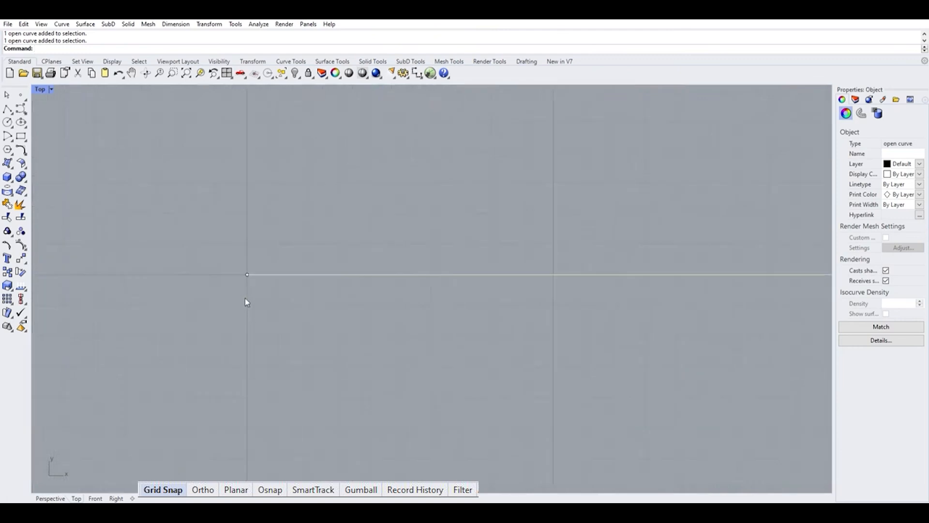
pyautogui.rightClick(247, 301)
pyautogui.click(247, 274)
pyautogui.scroll(-5, 247, 274)
pyautogui.click(247, 379)
pyautogui.rightClick(247, 380)
pyautogui.press('Escape')
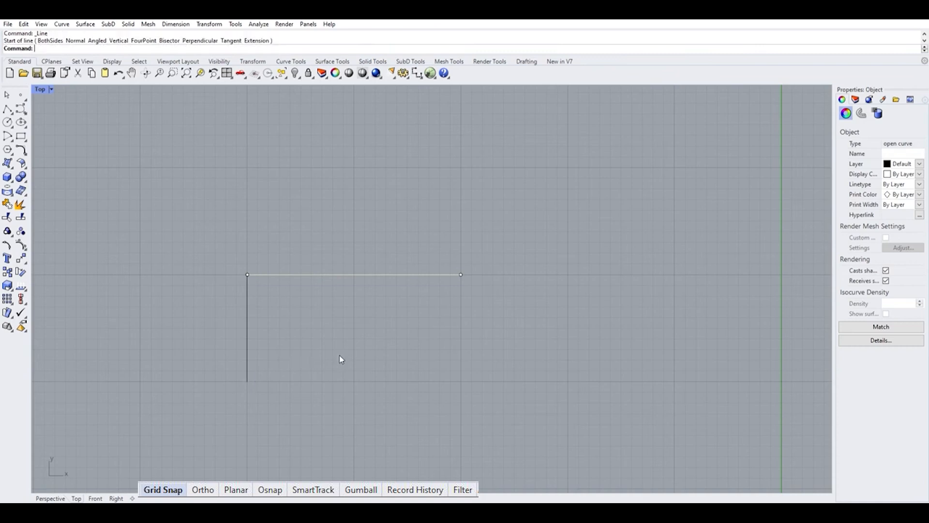
pyautogui.click(247, 310)
pyautogui.click(295, 333)
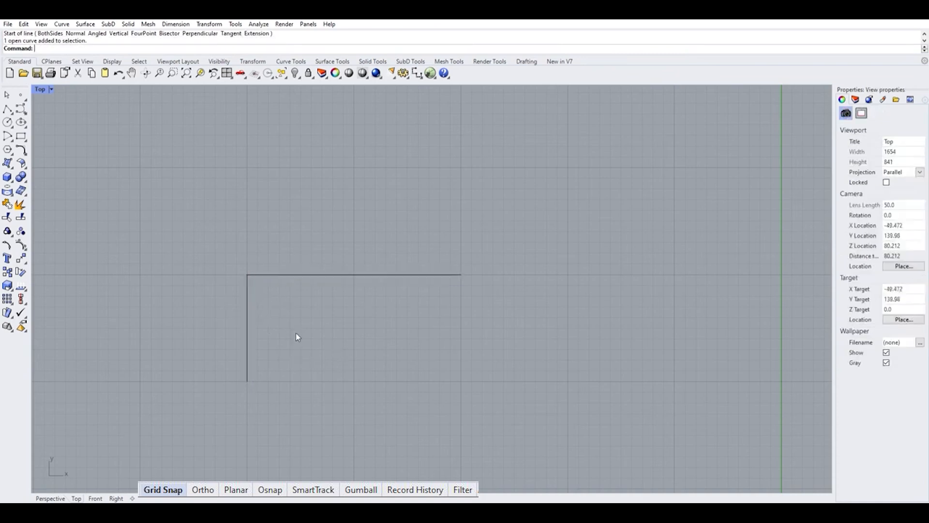
pyautogui.press('Return')
pyautogui.click(248, 274)
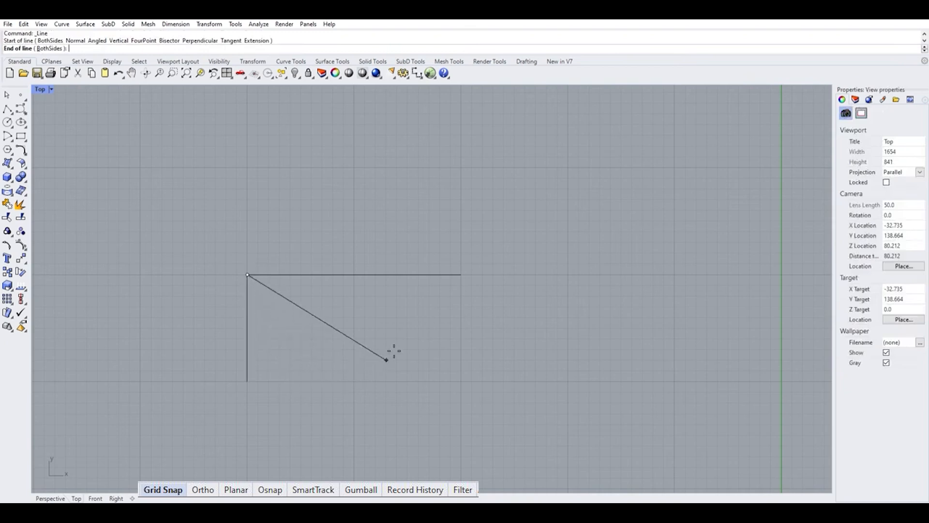
pyautogui.scroll(5, 294, 378)
pyautogui.scroll(-5, 308, 374)
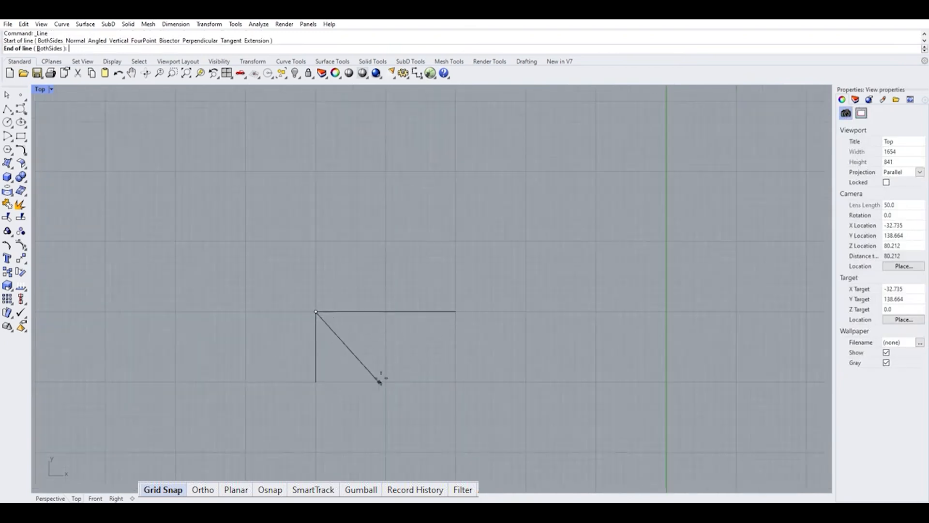
pyautogui.press('Escape')
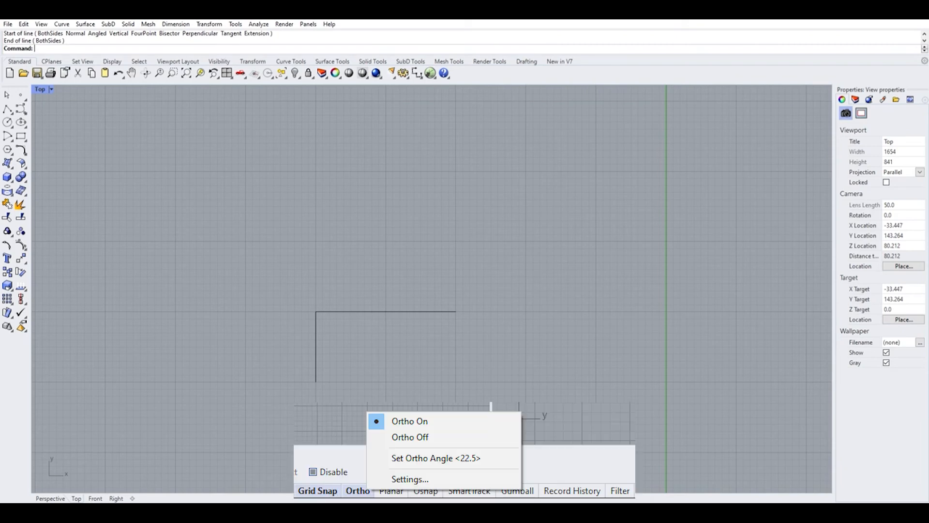
# Set the Ortho angle to 45 degrees.
pyautogui.click(436, 458)
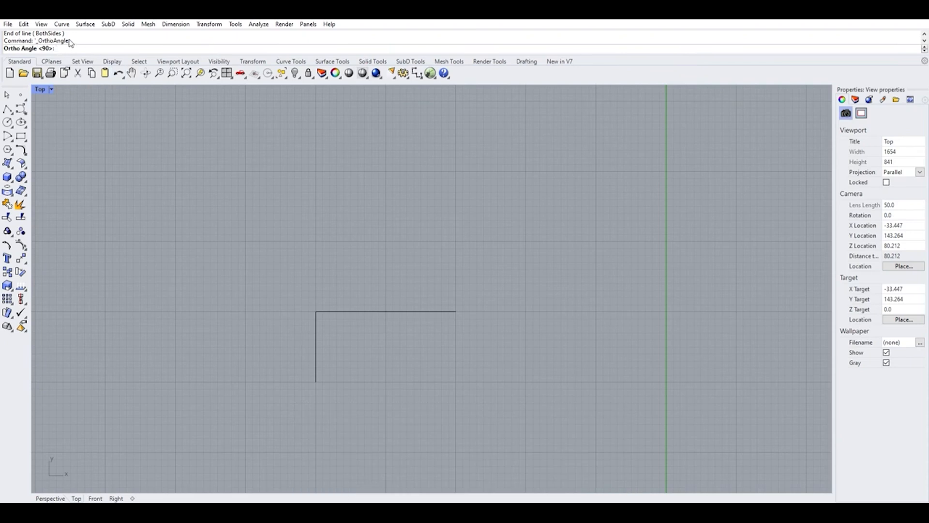
pyautogui.write('45')
pyautogui.press('Return')
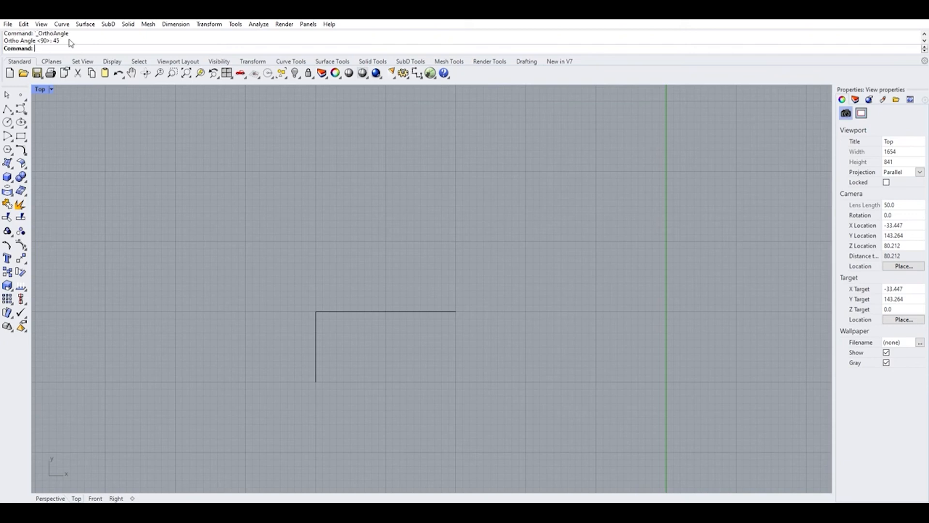
pyautogui.scroll(3, 371, 334)
pyautogui.click(7, 109)
pyautogui.click(288, 297)
pyautogui.scroll(-5, 357, 357)
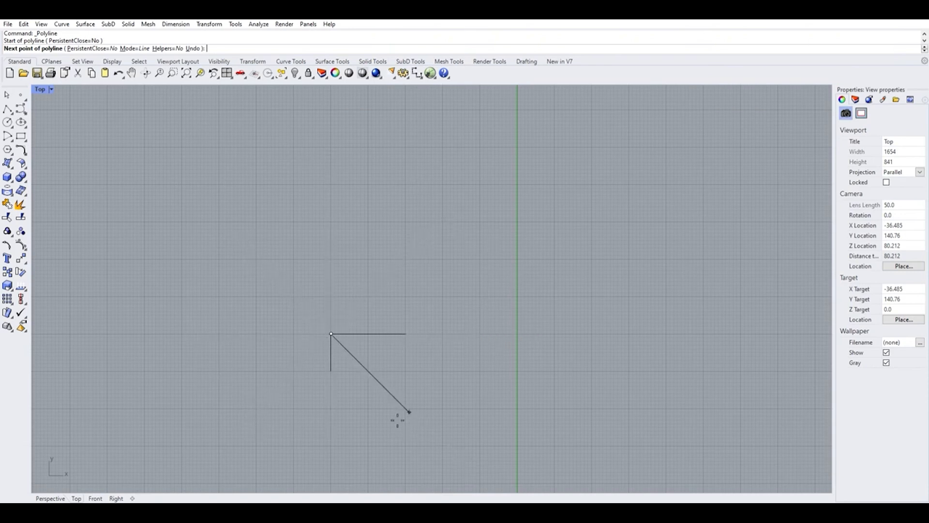
pyautogui.press('Escape')
# Switch the workspace to the four-viewport layout.
pyautogui.scroll(5, 341, 343)
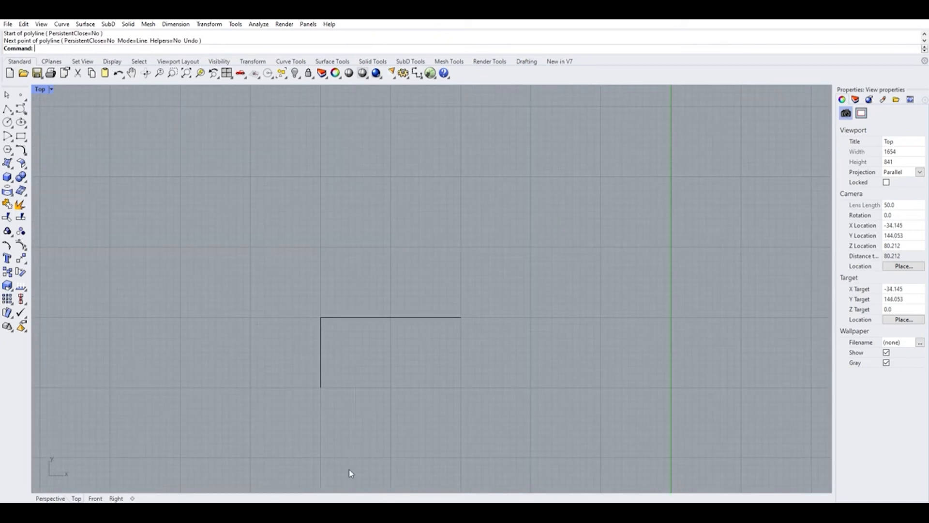
pyautogui.scroll(-3, 336, 301)
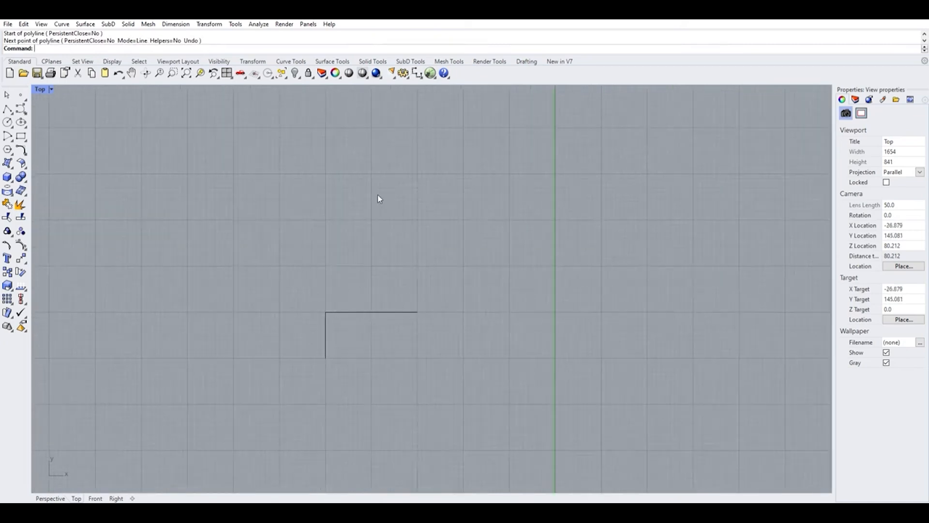
pyautogui.click(227, 73)
pyautogui.moveTo(545, 182); pyautogui.dragTo(593, 257, button='right')
pyautogui.scroll(6, 155, 336)
pyautogui.moveTo(155, 335); pyautogui.dragTo(265, 357, button='right')
pyautogui.scroll(-2, 265, 357)
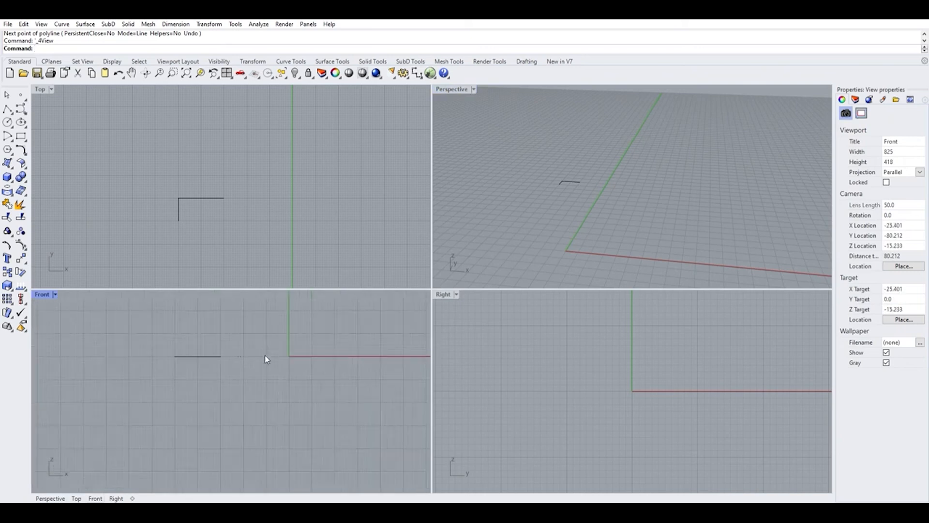
pyautogui.scroll(-10, 235, 329)
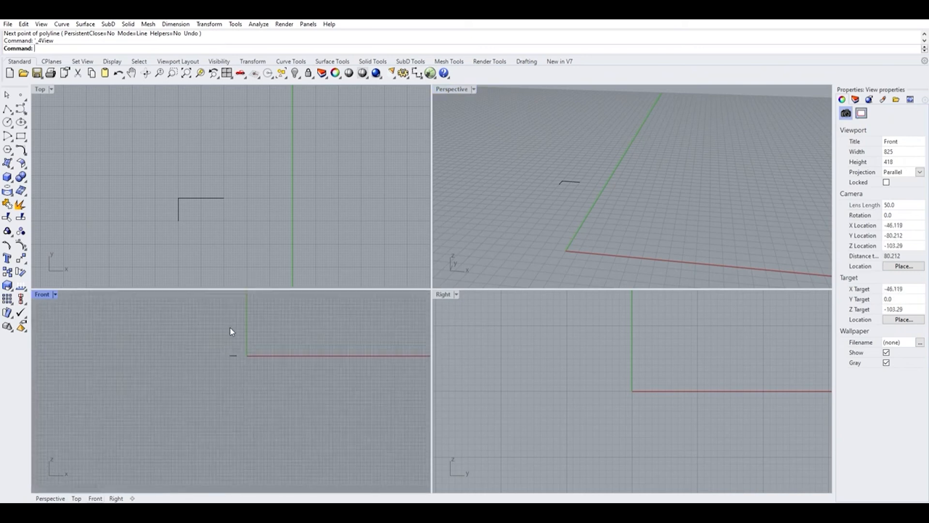
pyautogui.rightClick(231, 332)
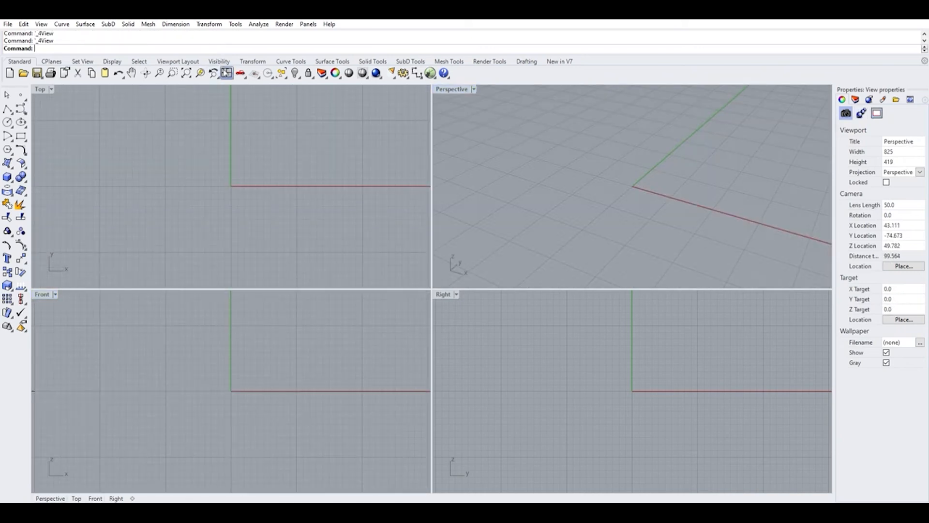
# Draw a horizontal polyline above the origin in the Front viewport and select it.
pyautogui.scroll(-20, 264, 204)
pyautogui.scroll(15, 260, 190)
pyautogui.click(7, 108)
pyautogui.moveTo(234, 391); pyautogui.dragTo(249, 408, button='right')
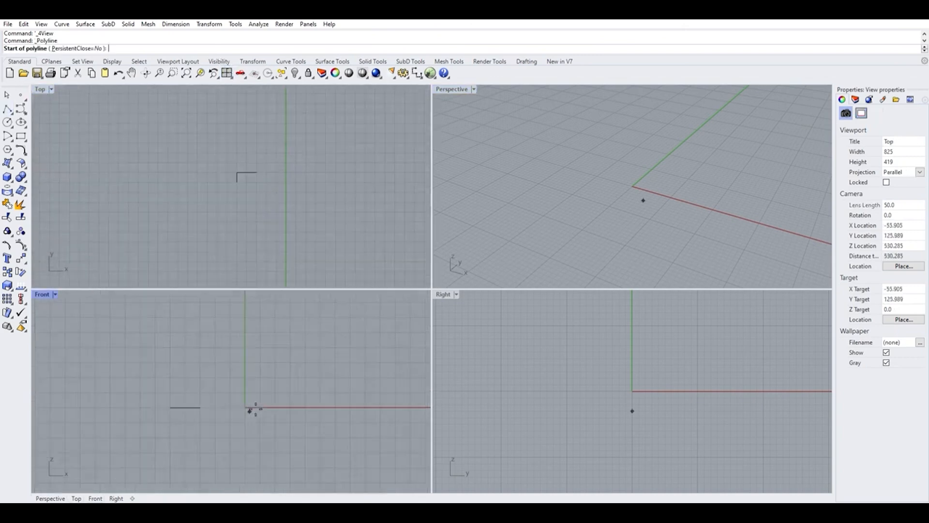
pyautogui.click(199, 371)
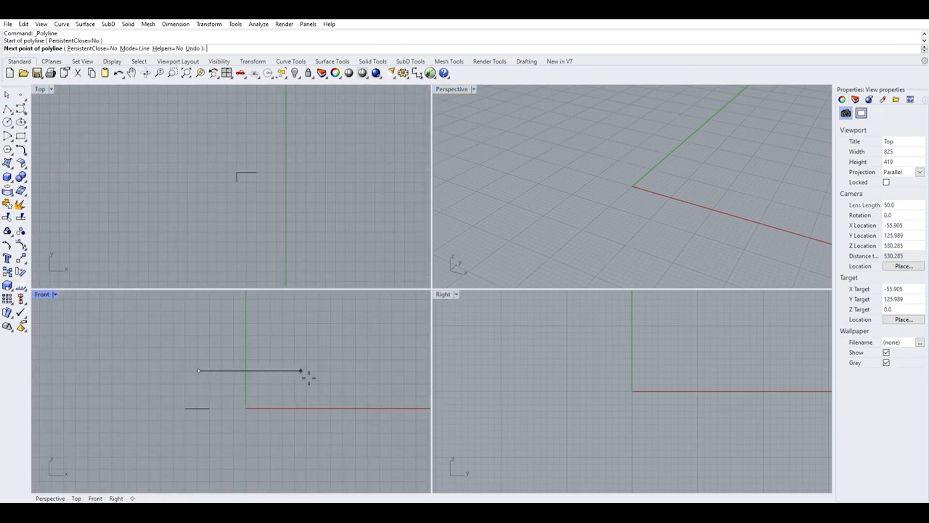
pyautogui.click(371, 371)
pyautogui.press('Return')
pyautogui.click(341, 370)
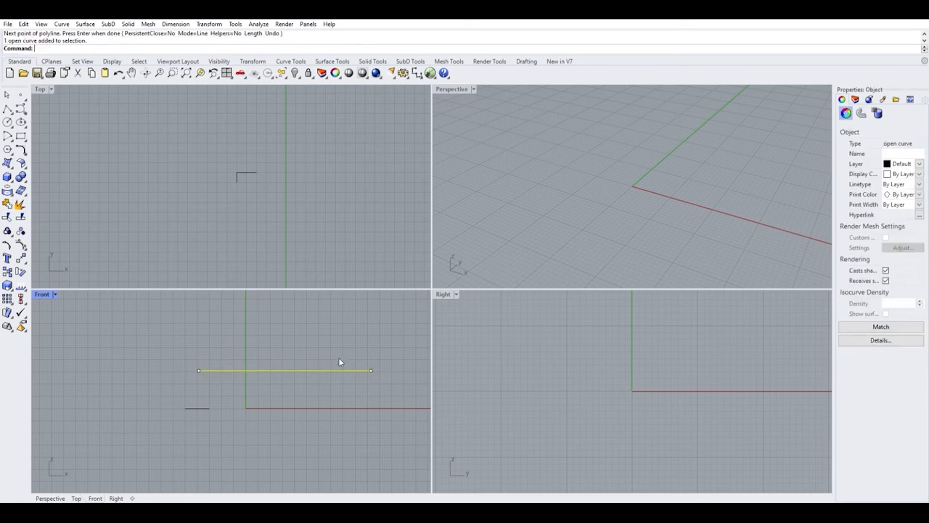
# Select the different curves in the Top and Front viewports to compare where each appears.
pyautogui.scroll(-5, 254, 178)
pyautogui.scroll(5, 254, 178)
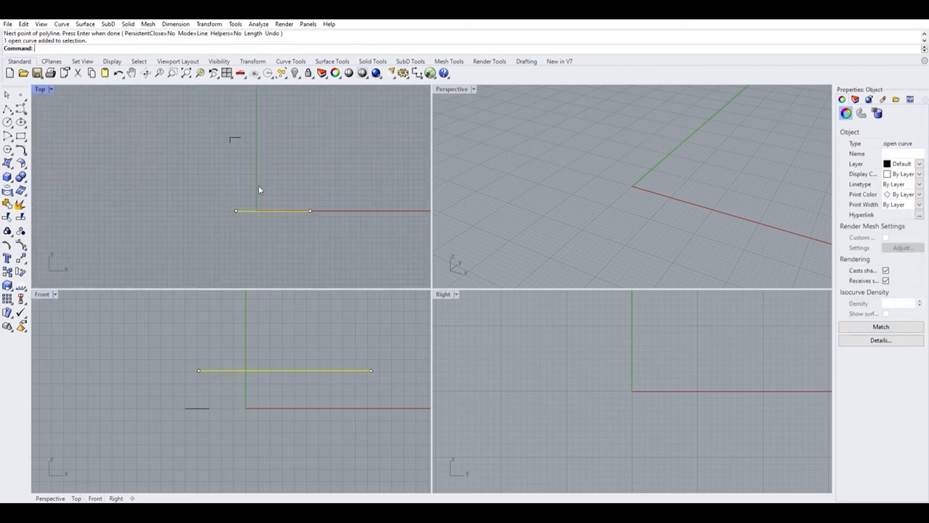
pyautogui.click(238, 128)
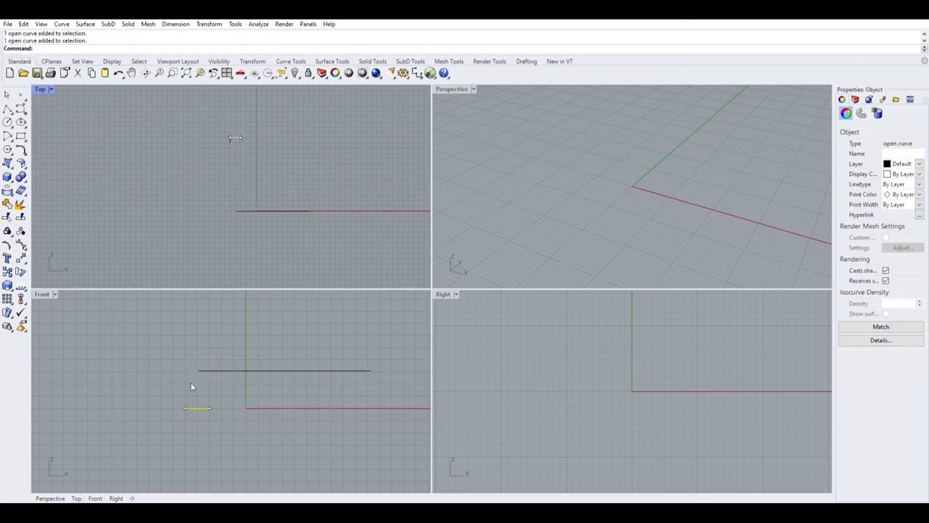
pyautogui.click(191, 382)
pyautogui.click(207, 364)
pyautogui.click(202, 400)
pyautogui.click(204, 386)
pyautogui.click(201, 400)
pyautogui.click(220, 369)
pyautogui.click(245, 242)
pyautogui.click(234, 131)
pyautogui.click(259, 208)
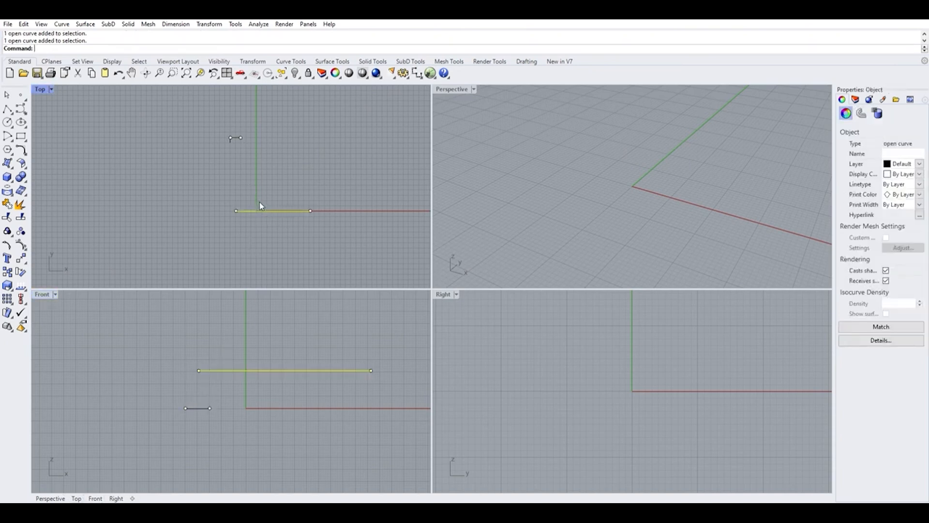
pyautogui.scroll(1, 227, 141)
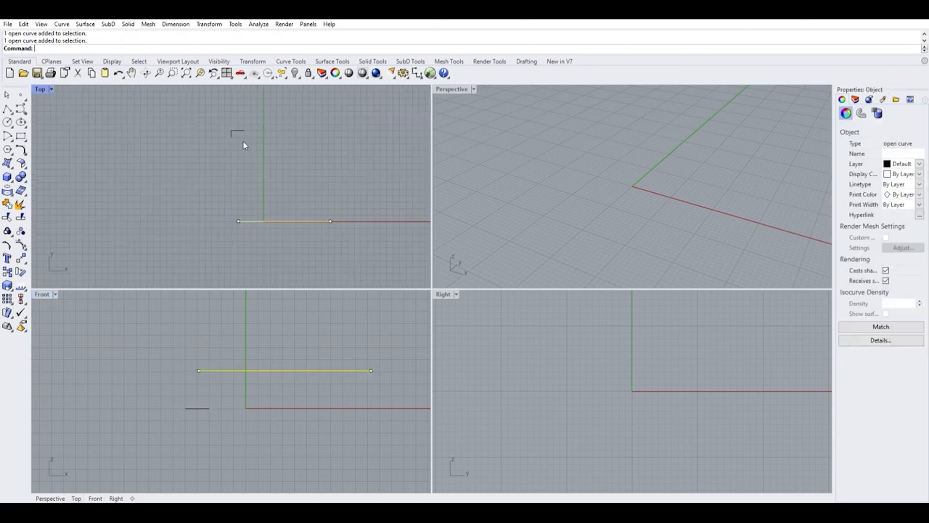
pyautogui.click(268, 158)
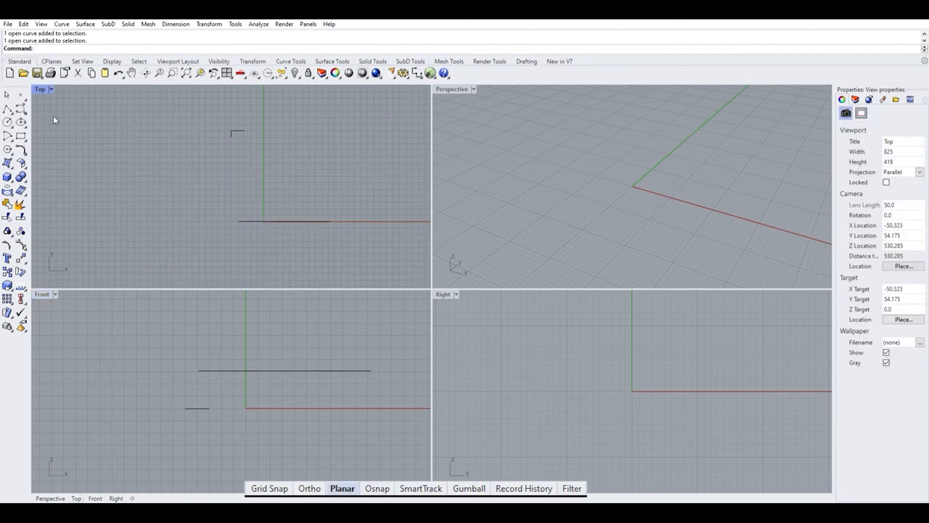
# Draw two short horizontal polylines above the origin in the Front viewport.
pyautogui.click(7, 109)
pyautogui.click(209, 318)
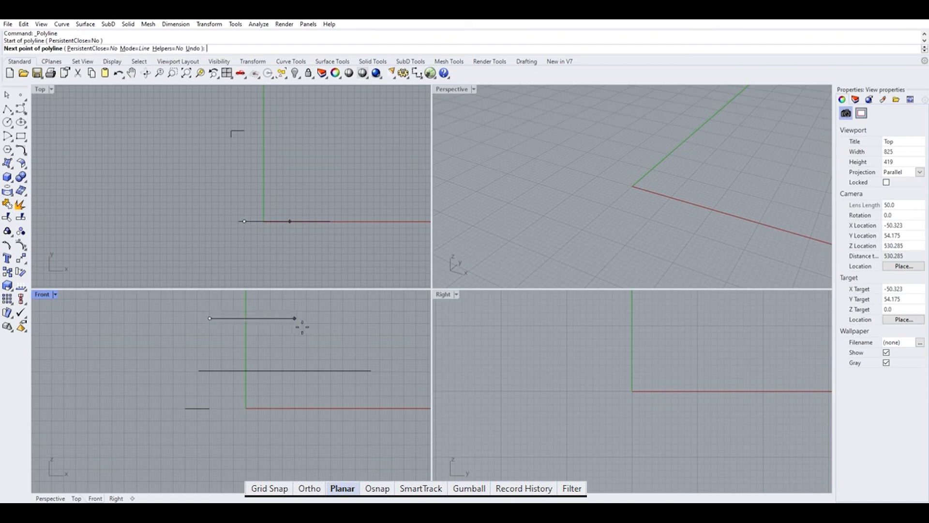
pyautogui.click(302, 326)
pyautogui.rightClick(303, 328)
pyautogui.rightClick(215, 327)
pyautogui.click(212, 329)
pyautogui.click(288, 328)
pyautogui.rightClick(333, 321)
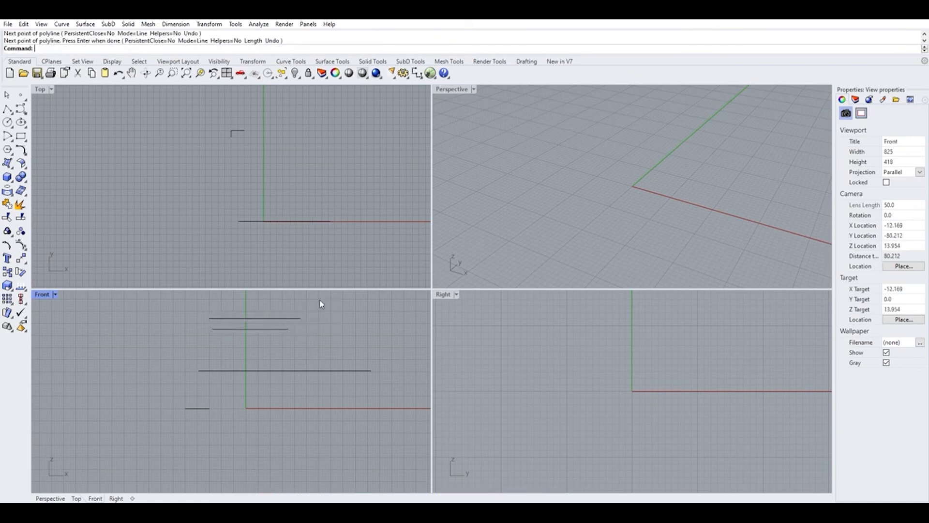
# Select the curves in the Front viewport to compare where they appear in the Top viewport.
pyautogui.moveTo(320, 304); pyautogui.dragTo(263, 330)
pyautogui.scroll(5, 284, 231)
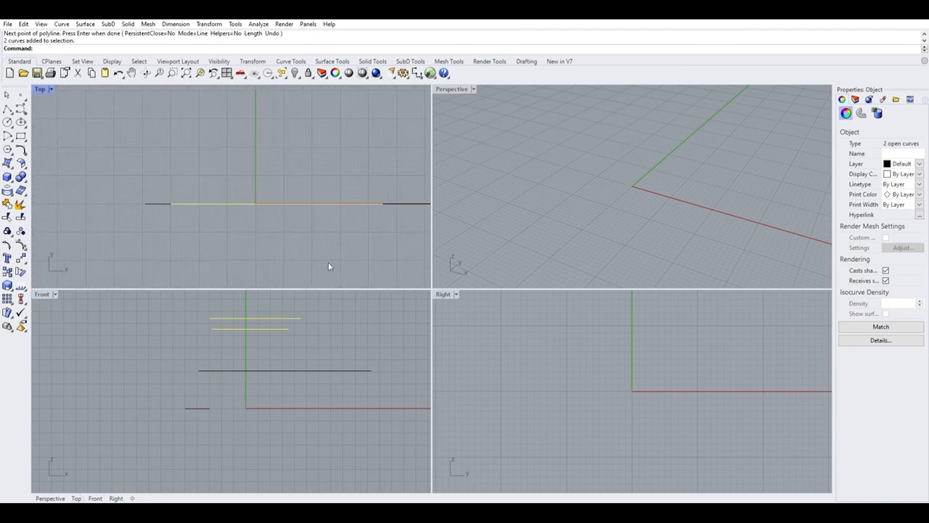
pyautogui.scroll(-4, 248, 342)
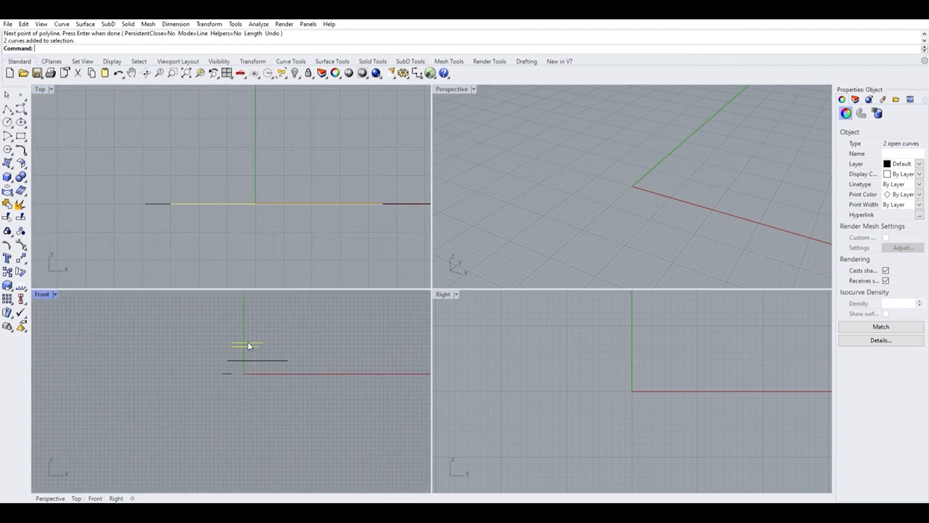
pyautogui.moveTo(183, 327); pyautogui.dragTo(311, 381)
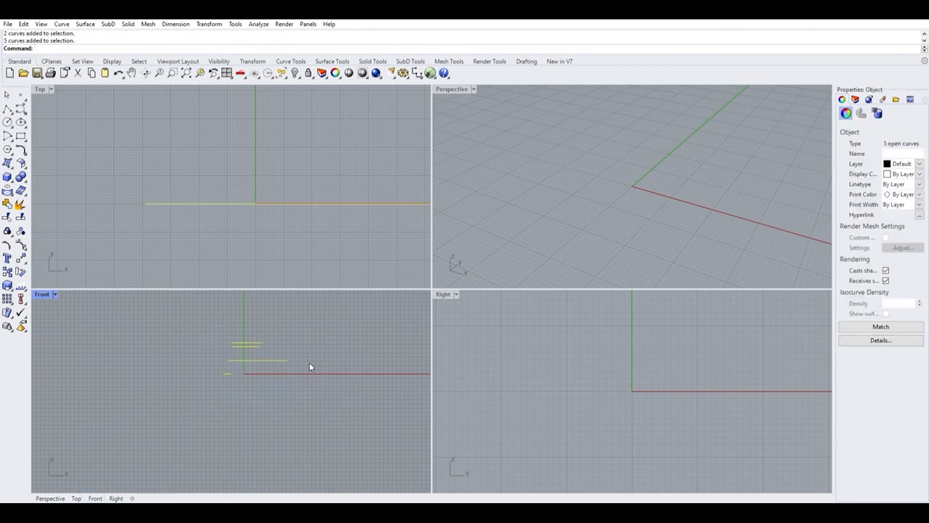
pyautogui.click(265, 404)
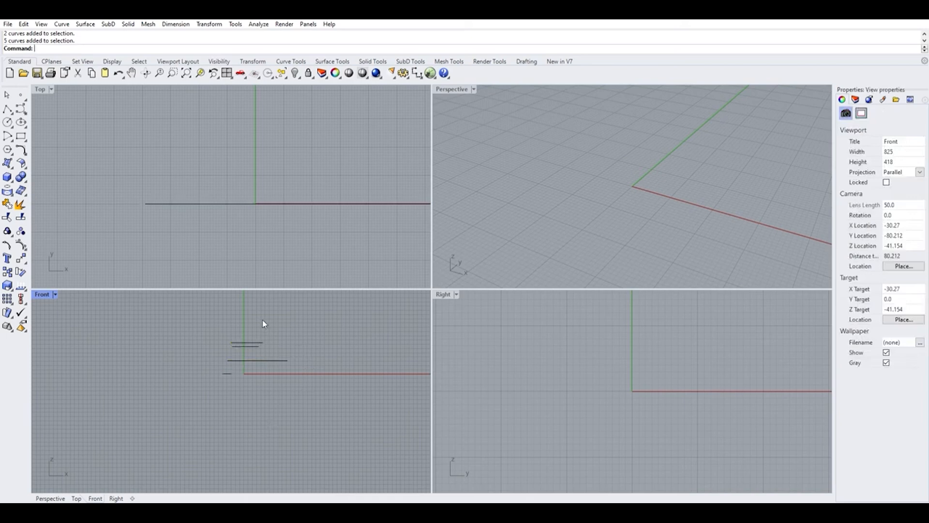
# Draw another horizontal polyline higher above the origin in the Front viewport.
pyautogui.scroll(3, 266, 320)
pyautogui.moveTo(269, 324); pyautogui.dragTo(272, 387, button='right')
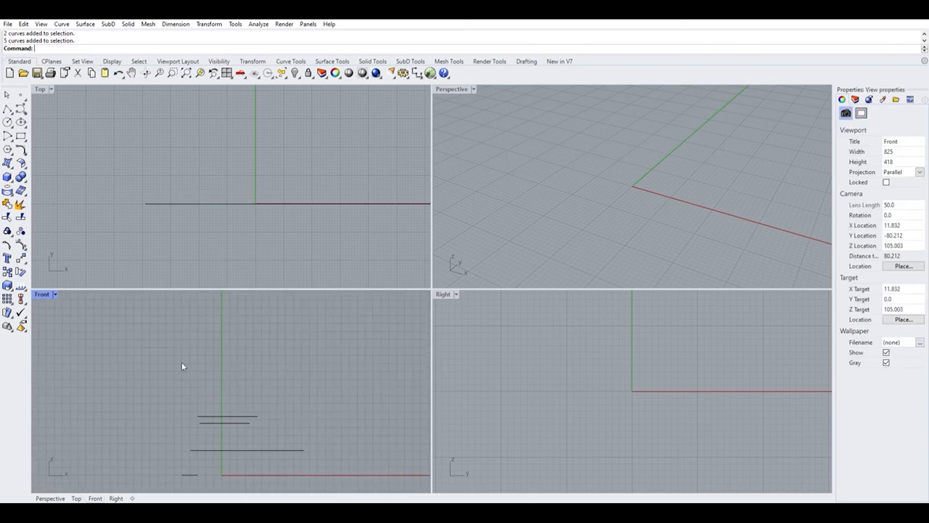
pyautogui.rightClick(217, 364)
pyautogui.click(205, 370)
pyautogui.click(299, 370)
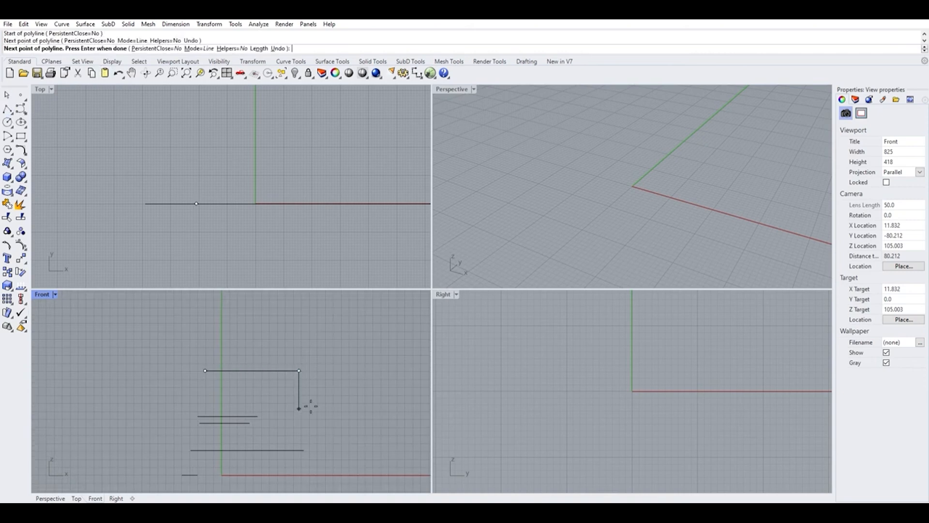
pyautogui.rightClick(306, 405)
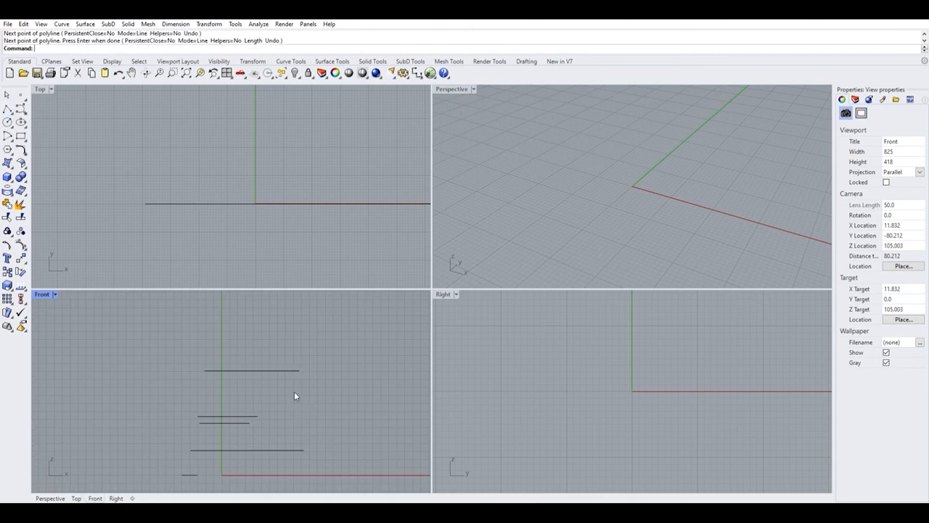
# Draw a longer horizontal polyline above the previous one in the Front viewport.
pyautogui.press('Return')
pyautogui.click(202, 347)
pyautogui.click(328, 347)
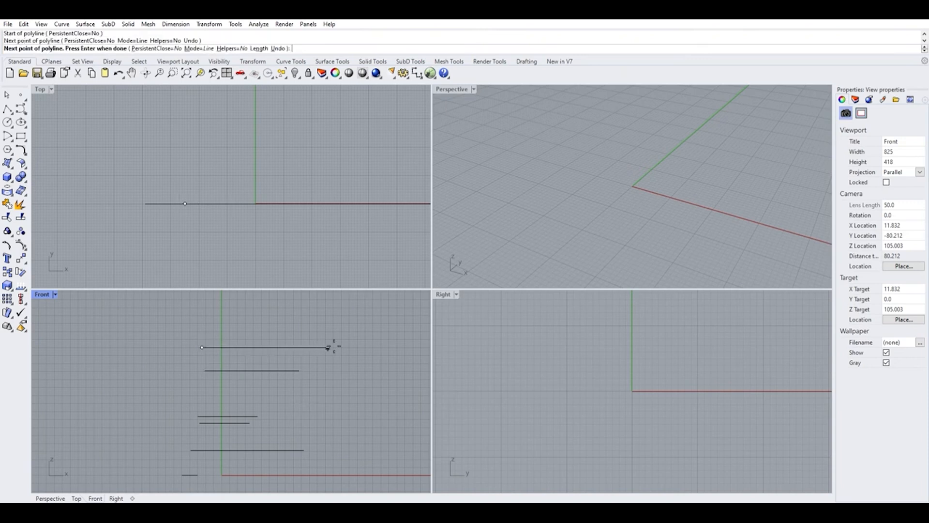
pyautogui.press('Return')
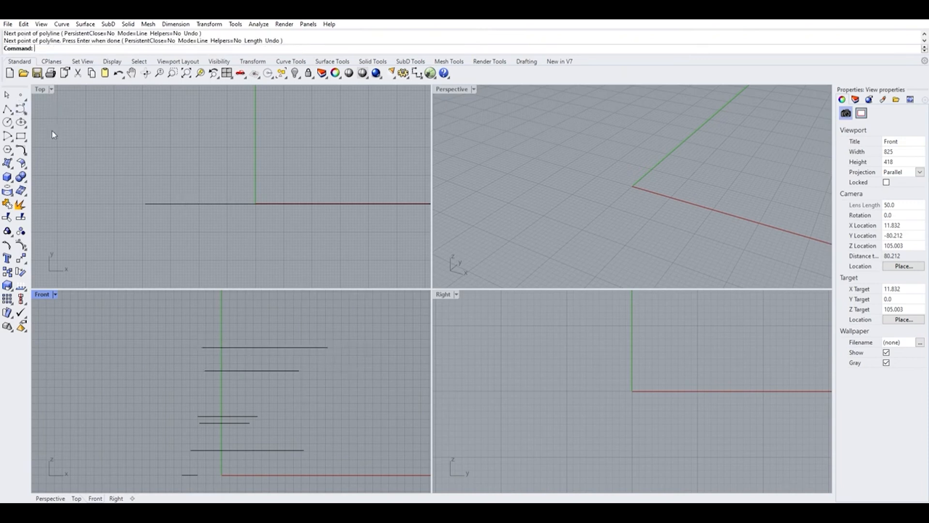
# Select different groups of curves in the Front viewport to check how they show in the Top viewport.
pyautogui.scroll(-5, 247, 343)
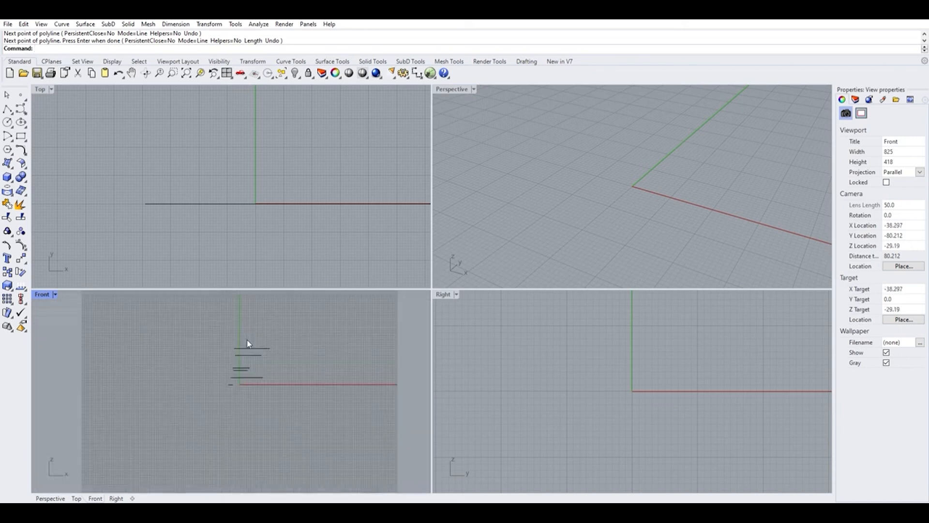
pyautogui.moveTo(172, 322); pyautogui.dragTo(207, 384)
pyautogui.scroll(4, 265, 370)
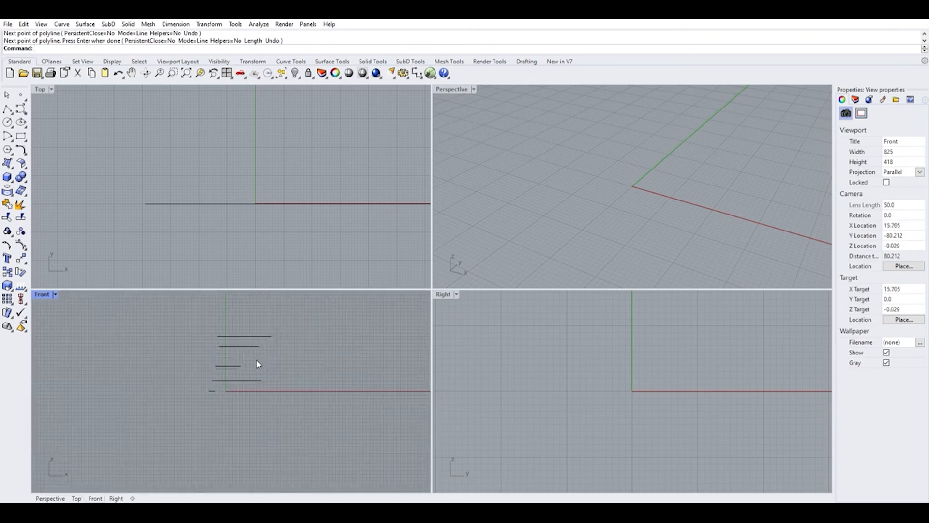
pyautogui.moveTo(189, 353); pyautogui.dragTo(229, 396)
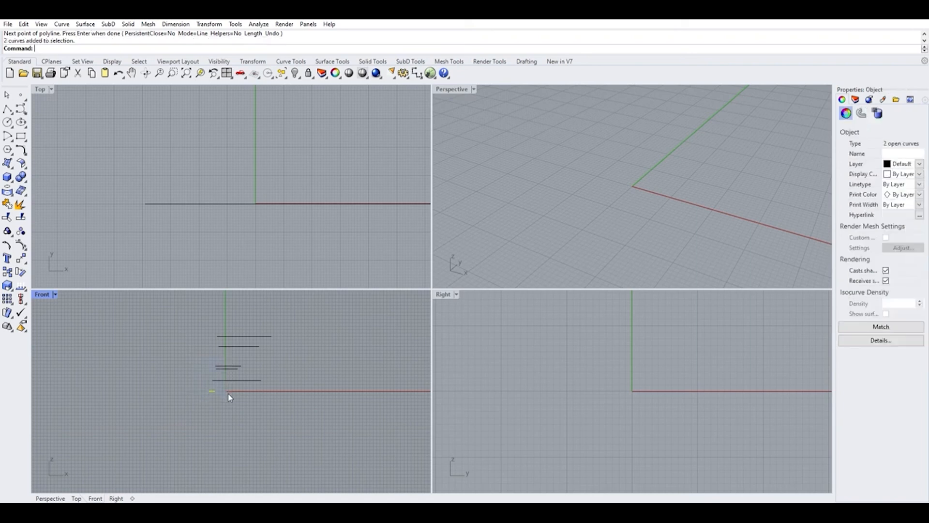
pyautogui.scroll(8, 222, 389)
pyautogui.click(221, 390)
pyautogui.moveTo(155, 311); pyautogui.dragTo(243, 410)
pyautogui.click(204, 346)
pyautogui.moveTo(150, 311); pyautogui.dragTo(257, 416)
pyautogui.click(257, 418)
pyautogui.scroll(-4, 232, 385)
pyautogui.scroll(-2, 232, 384)
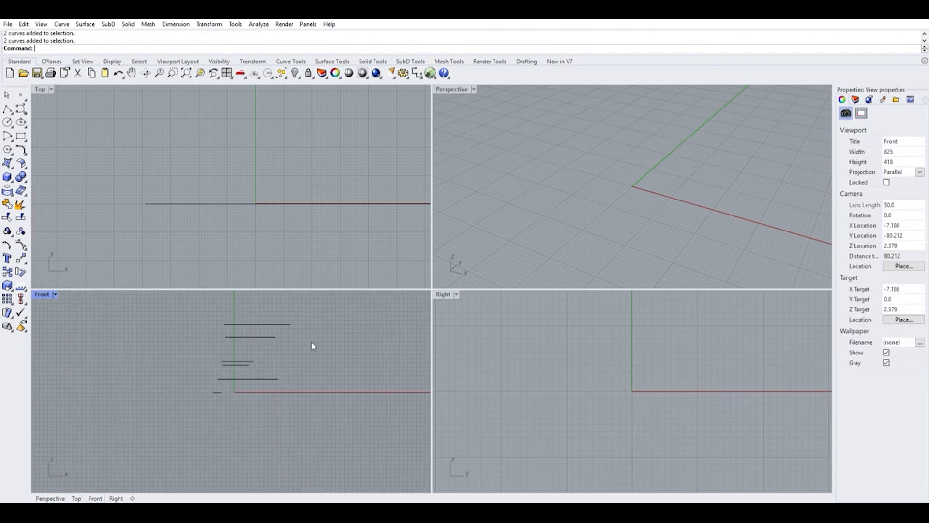
pyautogui.moveTo(257, 394); pyautogui.dragTo(239, 399)
pyautogui.click(261, 412)
pyautogui.scroll(4, 294, 363)
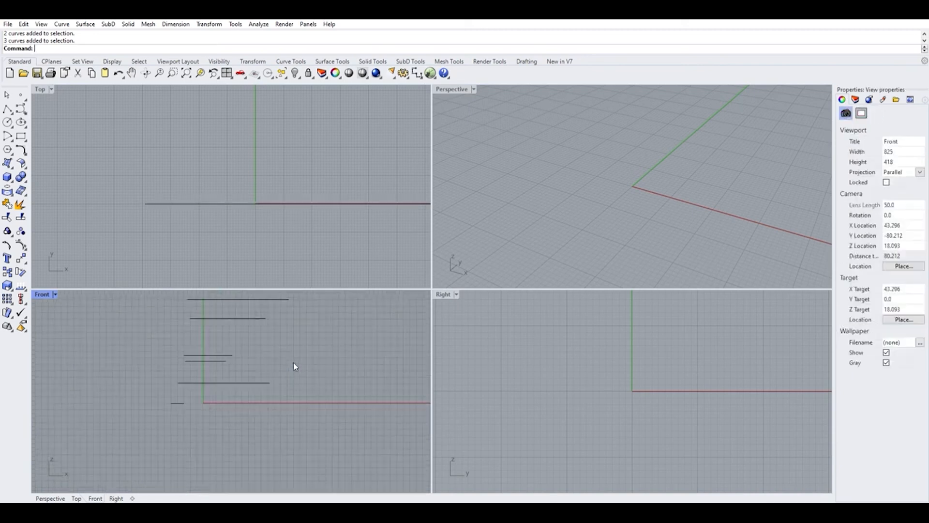
pyautogui.scroll(4, 281, 350)
pyautogui.scroll(-4, 325, 378)
pyautogui.moveTo(148, 341); pyautogui.dragTo(257, 420)
pyautogui.press('Escape')
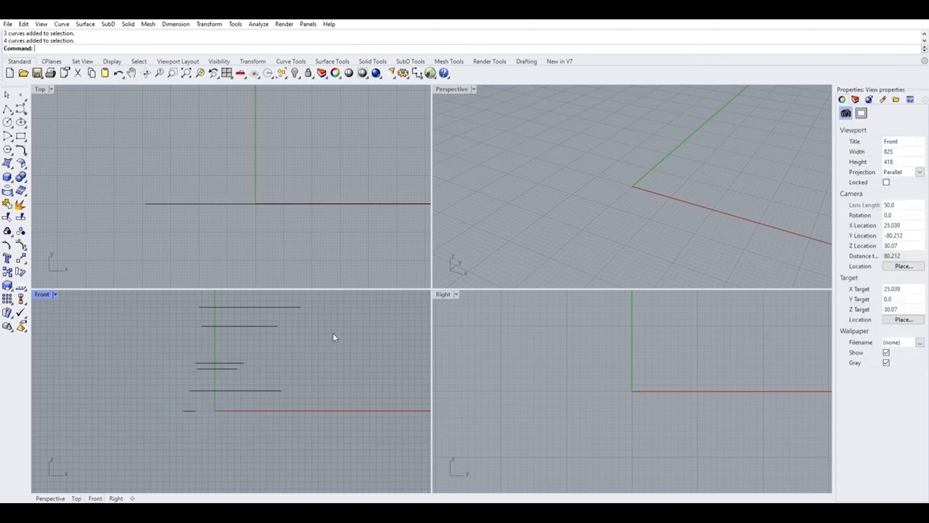
# Select all the curves and delete them.
pyautogui.moveTo(334, 339); pyautogui.dragTo(341, 465)
pyautogui.press('Escape')
pyautogui.scroll(-3, 234, 395)
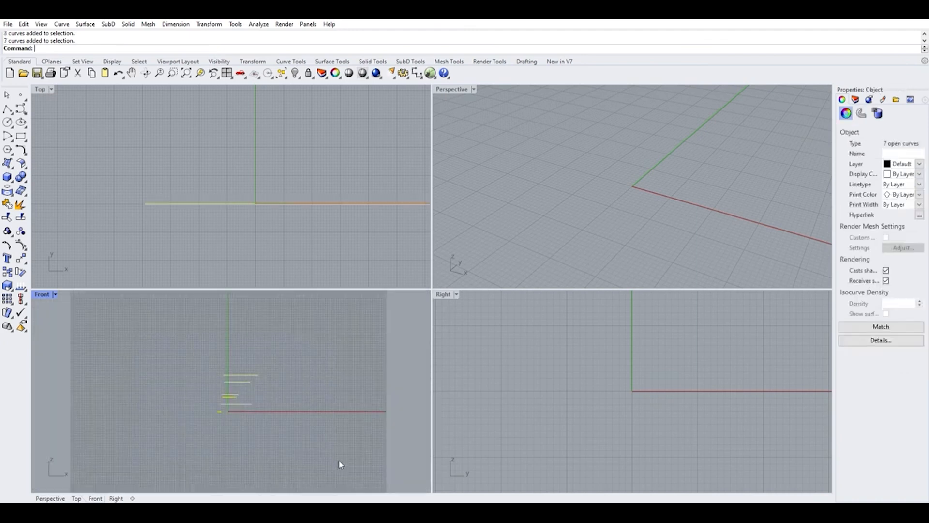
pyautogui.press('Delete')
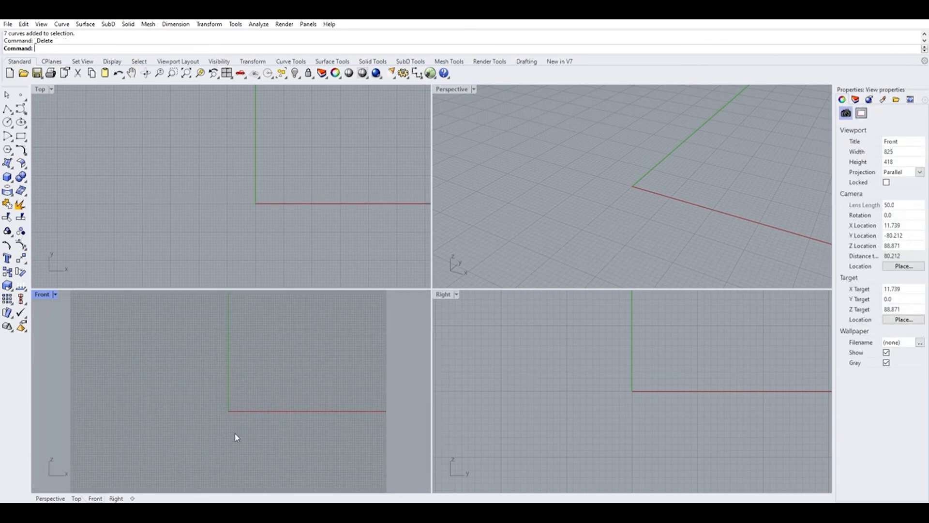
# Toggle the display of the Osnap bar.
pyautogui.scroll(2, 249, 382)
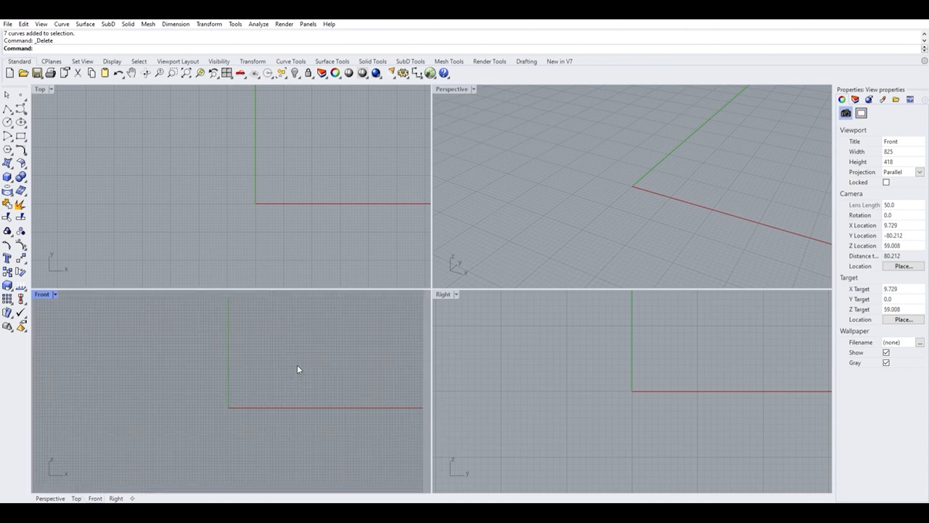
pyautogui.scroll(2, 228, 401)
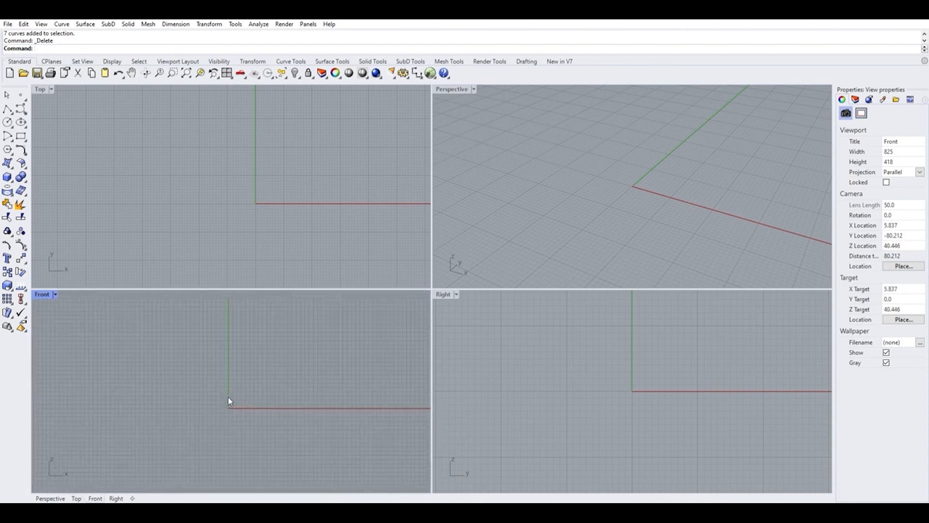
pyautogui.scroll(1, 228, 400)
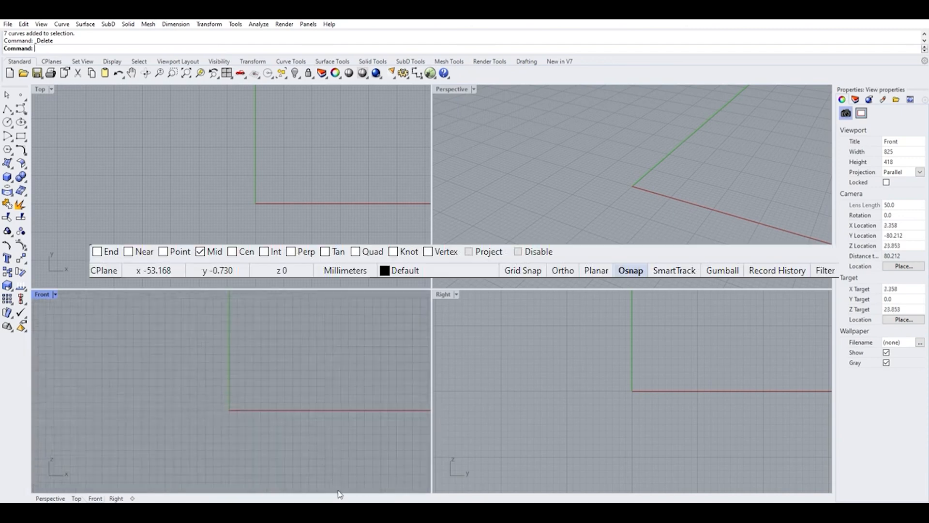
pyautogui.click(366, 500)
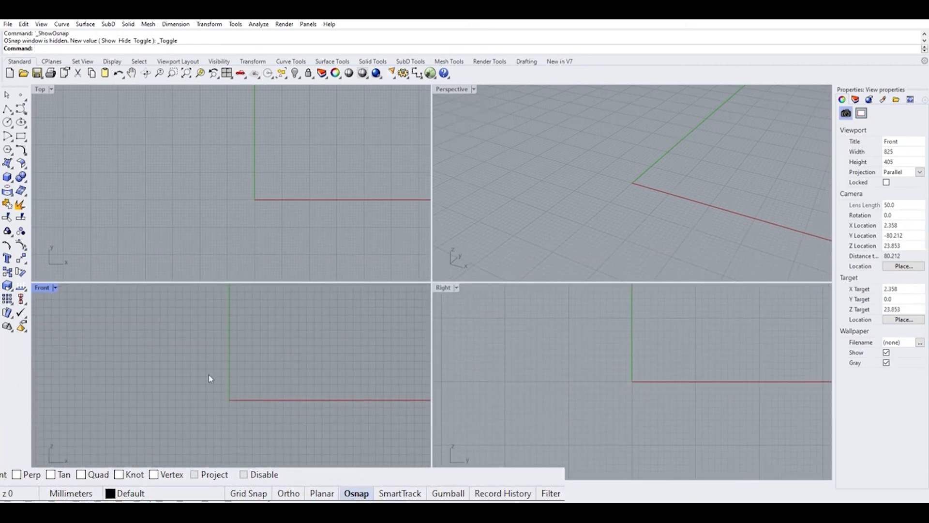
pyautogui.scroll(-3, 156, 297)
pyautogui.scroll(-2, 189, 213)
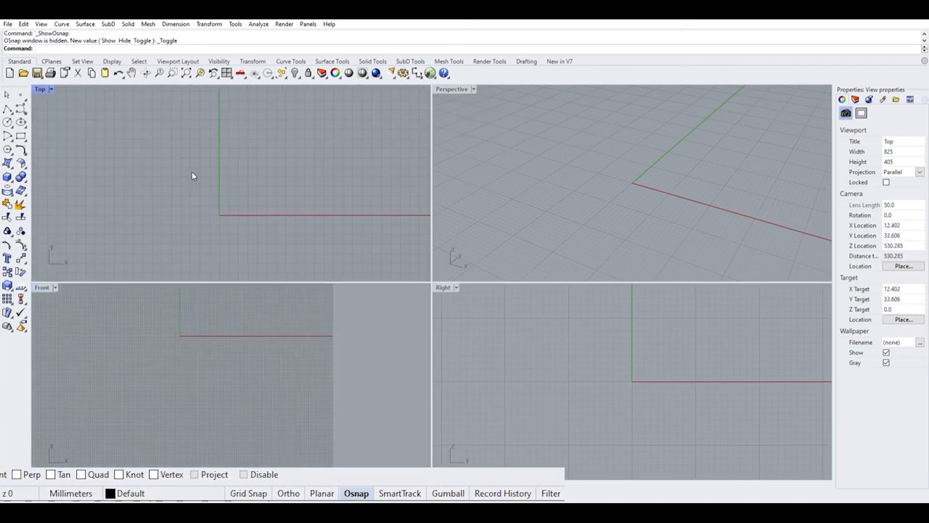
# Draw a closed arrow-shaped polyline left of the origin in the Top viewport.
pyautogui.click(7, 108)
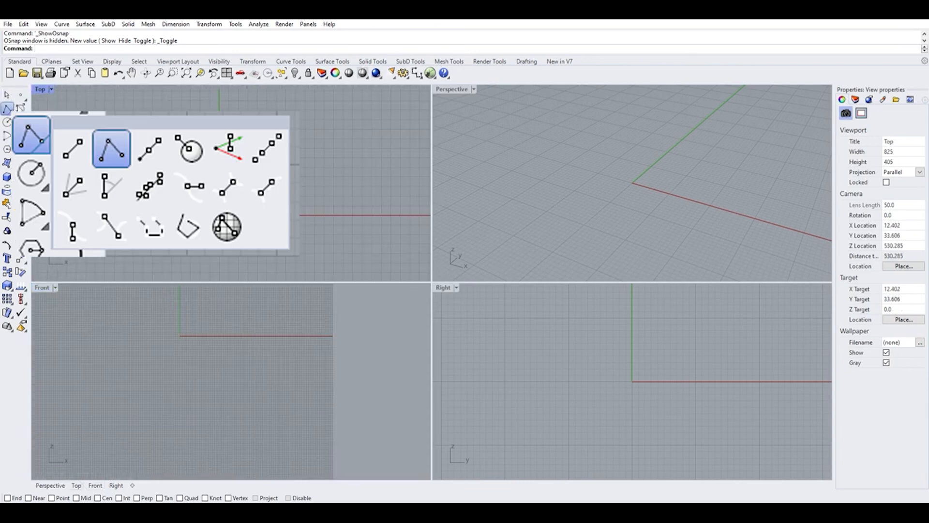
pyautogui.click(34, 107)
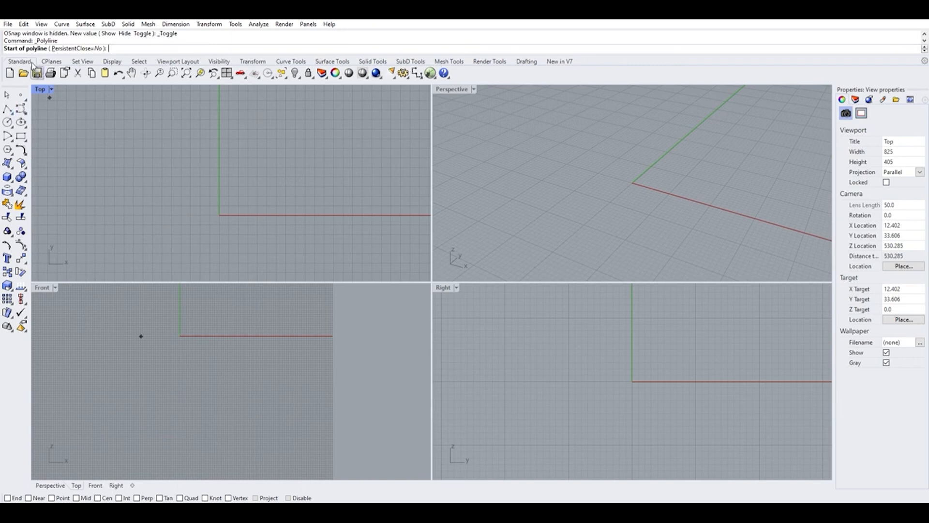
pyautogui.click(155, 170)
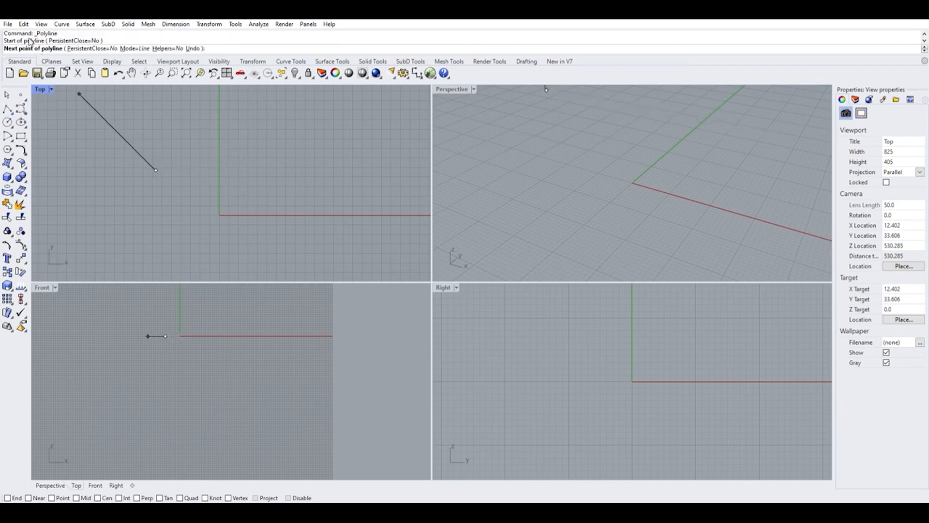
pyautogui.click(304, 152)
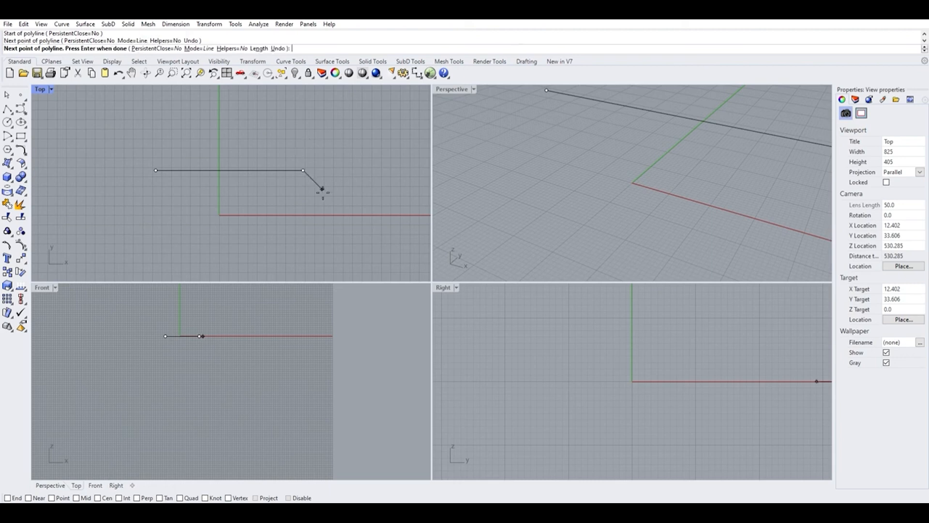
pyautogui.click(303, 242)
pyautogui.click(161, 244)
pyautogui.click(93, 176)
pyautogui.click(142, 126)
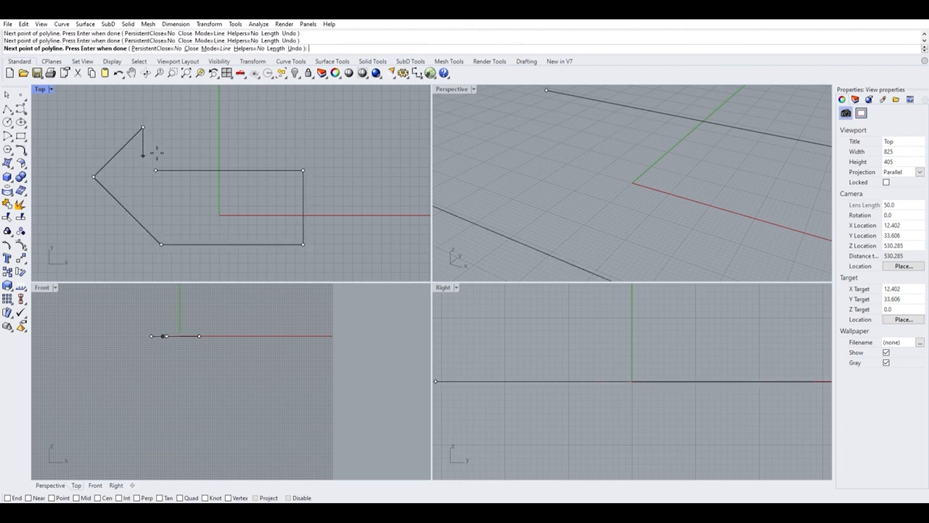
pyautogui.click(156, 169)
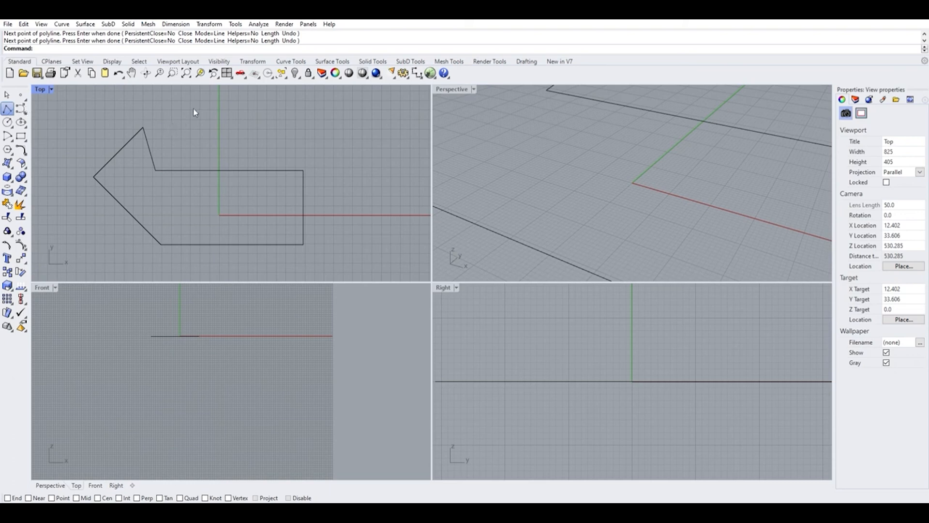
# Select the arrow polyline and delete it.
pyautogui.click(203, 166)
pyautogui.click(217, 136)
pyautogui.scroll(-1, 217, 136)
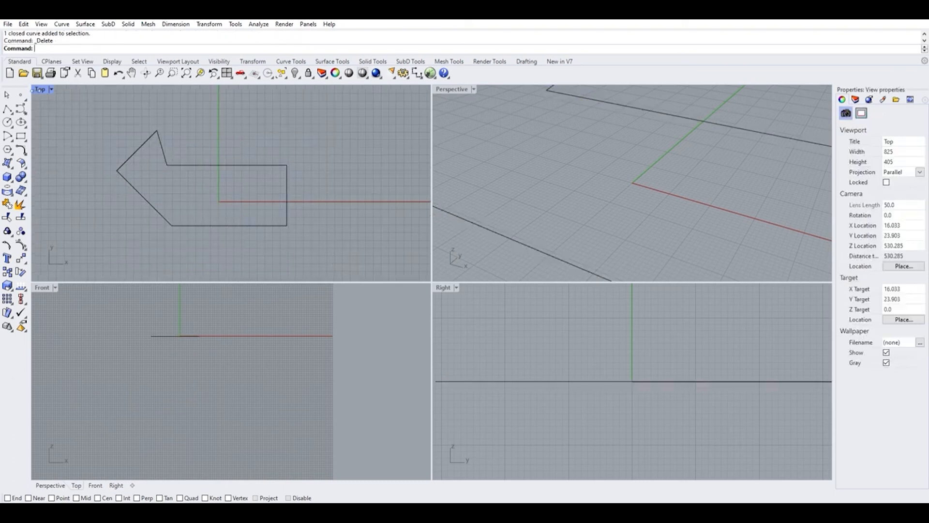
pyautogui.click(131, 154)
pyautogui.press('Delete')
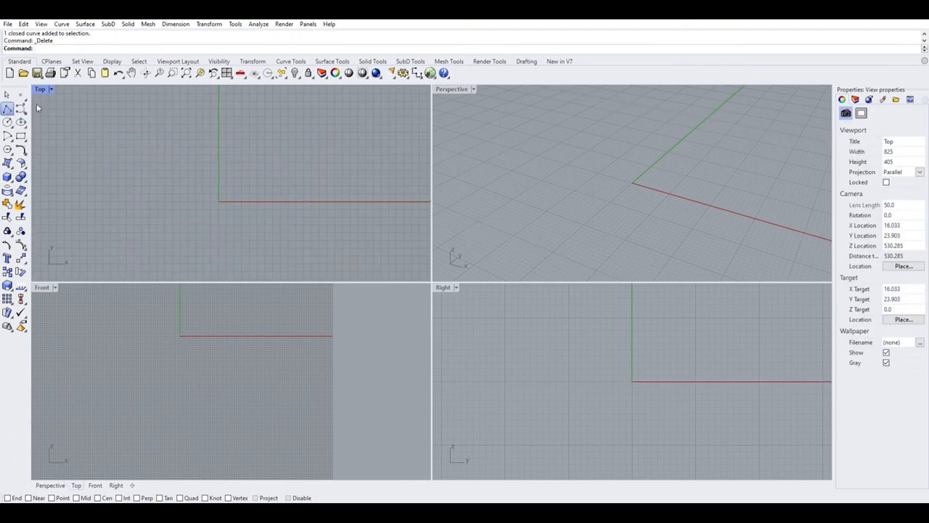
# Draw an open stepped six-point polyline around the origin in the Top viewport.
pyautogui.click(153, 128)
pyautogui.click(383, 128)
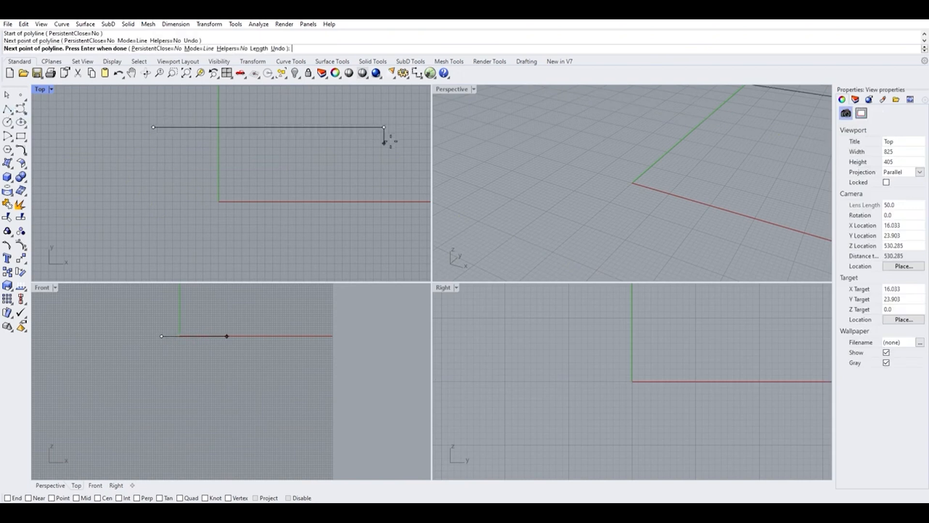
pyautogui.click(384, 242)
pyautogui.click(212, 242)
pyautogui.click(213, 173)
pyautogui.click(122, 174)
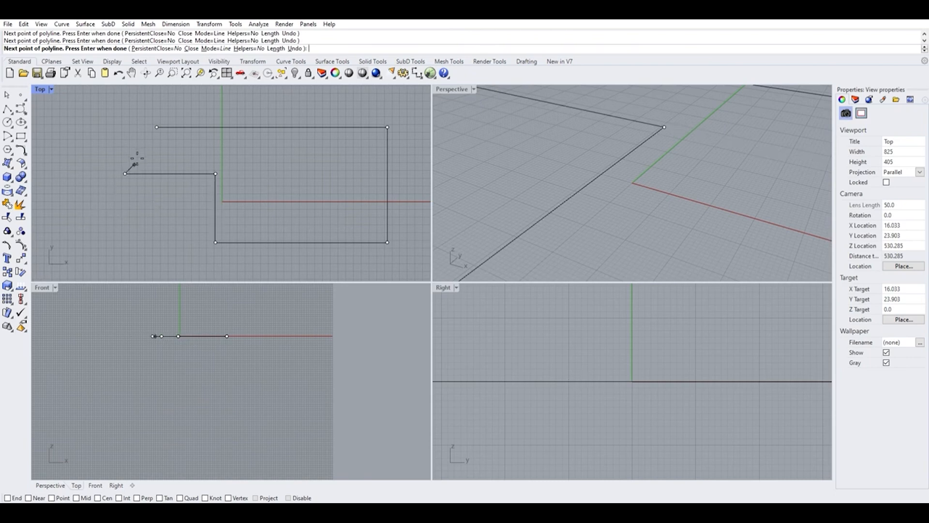
pyautogui.press('Return')
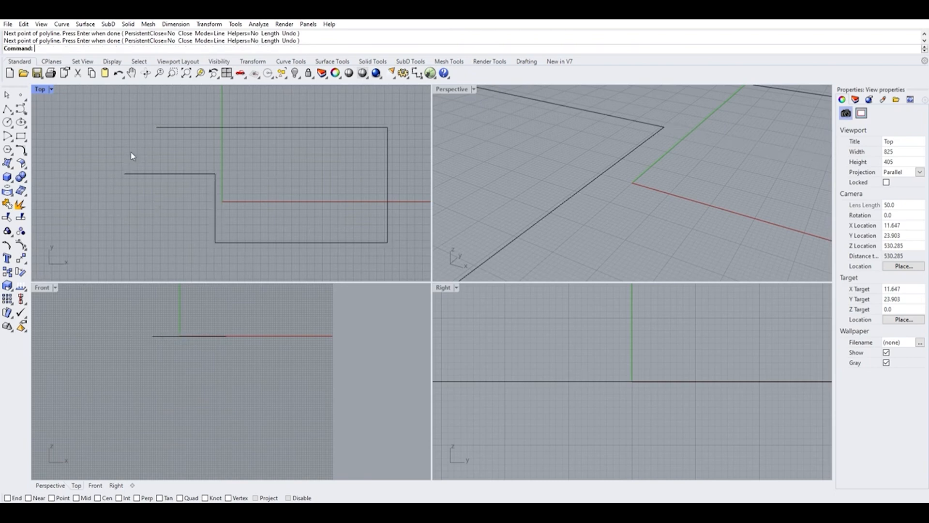
# Select the stepped polyline and zoom in to inspect its open ends.
pyautogui.click(187, 170)
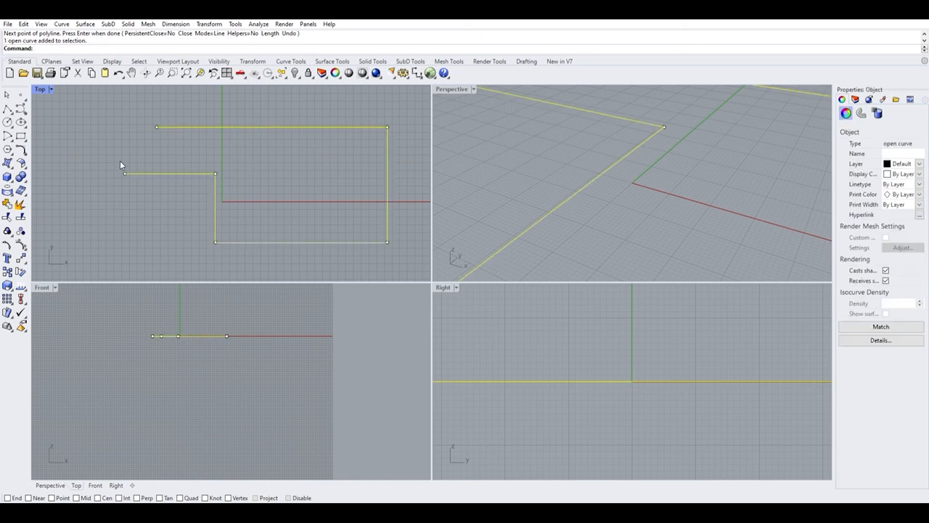
pyautogui.scroll(5, 136, 163)
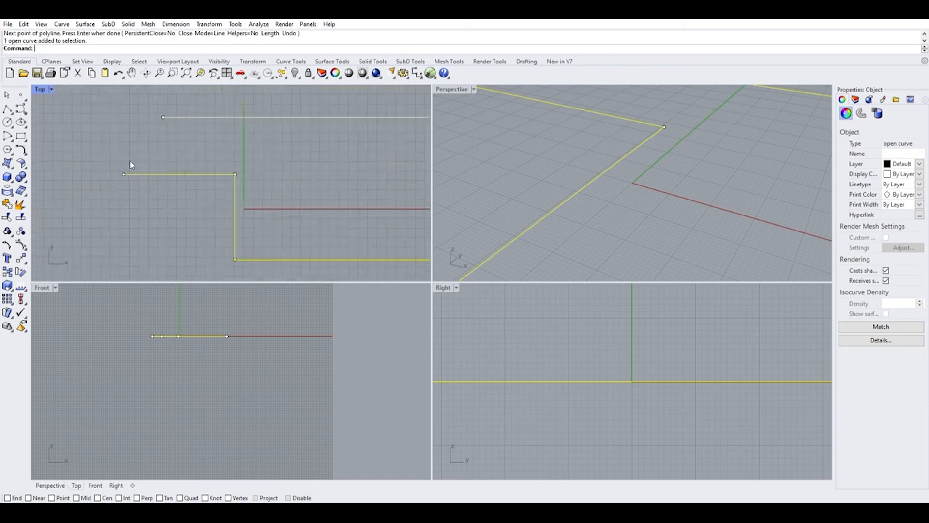
pyautogui.scroll(4, 102, 213)
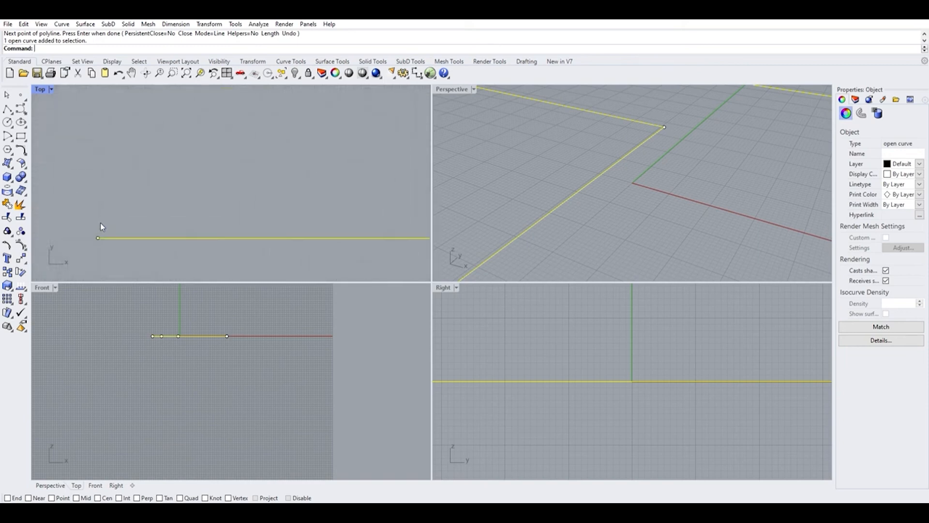
pyautogui.scroll(-2, 90, 227)
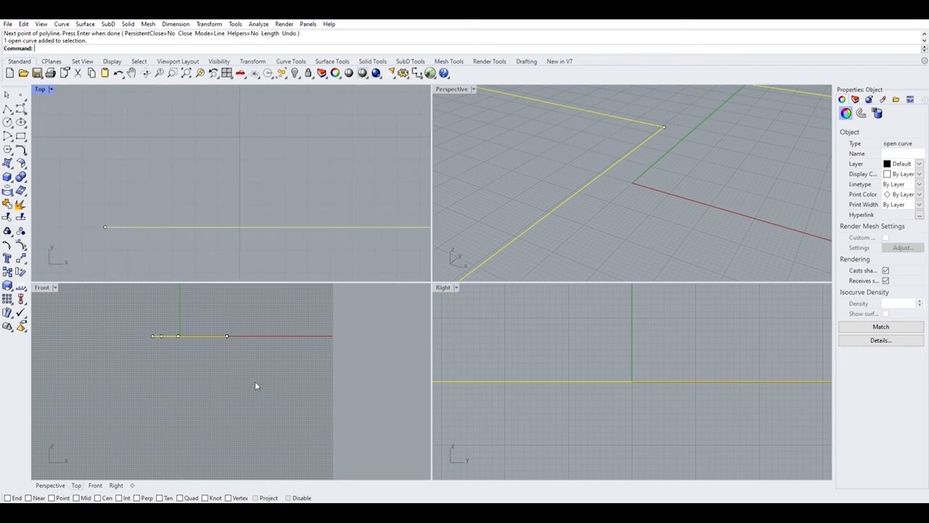
# Show the Osnap bar and enable the End object snap.
pyautogui.click(369, 507)
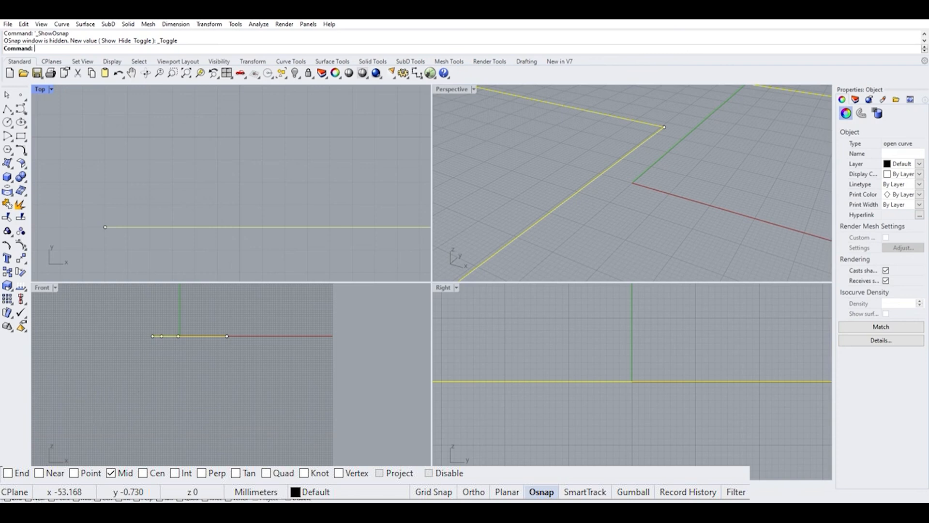
pyautogui.click(8, 497)
pyautogui.scroll(-15, 196, 193)
pyautogui.scroll(5, 216, 179)
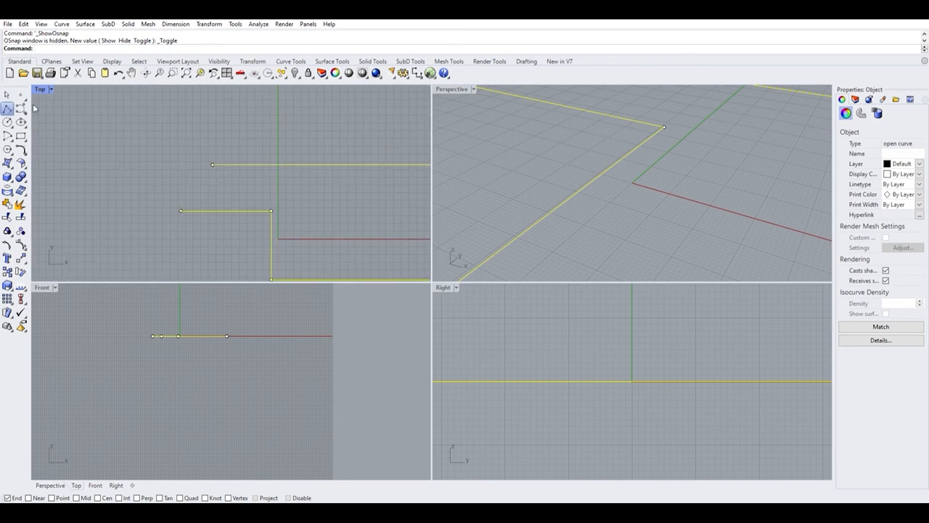
# Draw a polyline segment joining the two open ends of the stepped polyline using End snap.
pyautogui.click(7, 109)
pyautogui.scroll(2, 191, 202)
pyautogui.scroll(2, 191, 203)
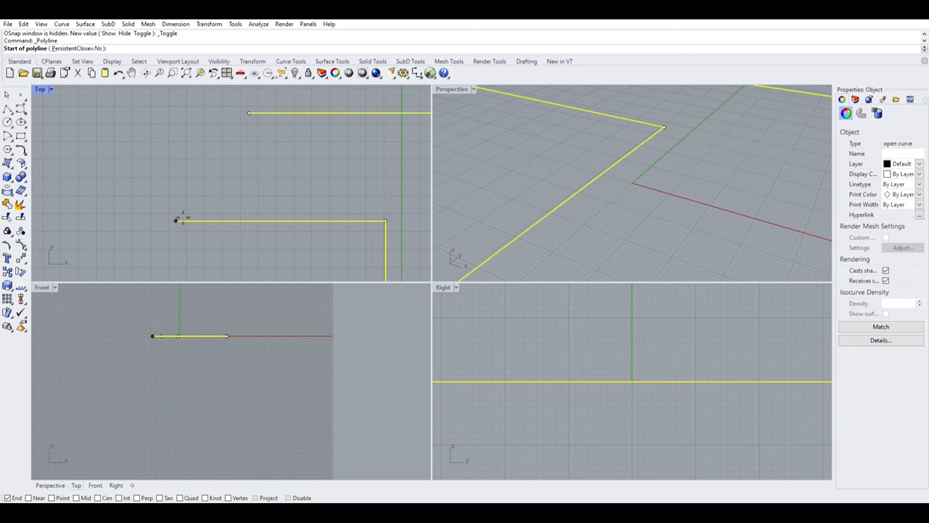
pyautogui.click(176, 221)
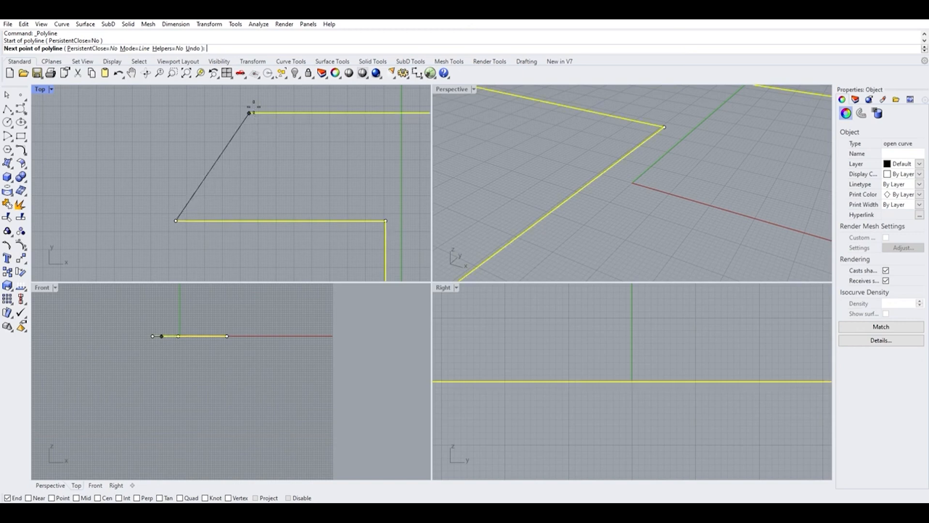
pyautogui.click(255, 103)
pyautogui.press('Return')
pyautogui.scroll(-6, 170, 136)
pyautogui.scroll(-2, 227, 171)
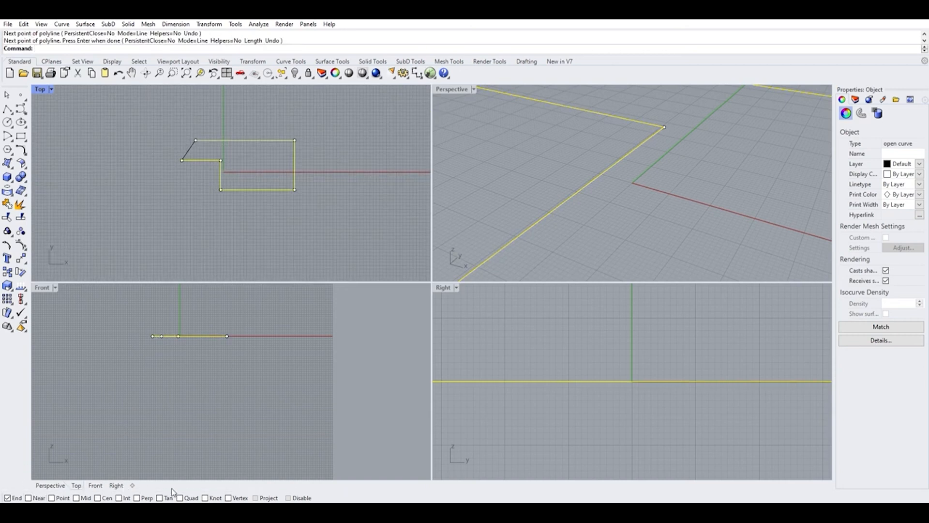
# Enable the Near object snap and briefly start a polyline before cancelling it.
pyautogui.click(28, 497)
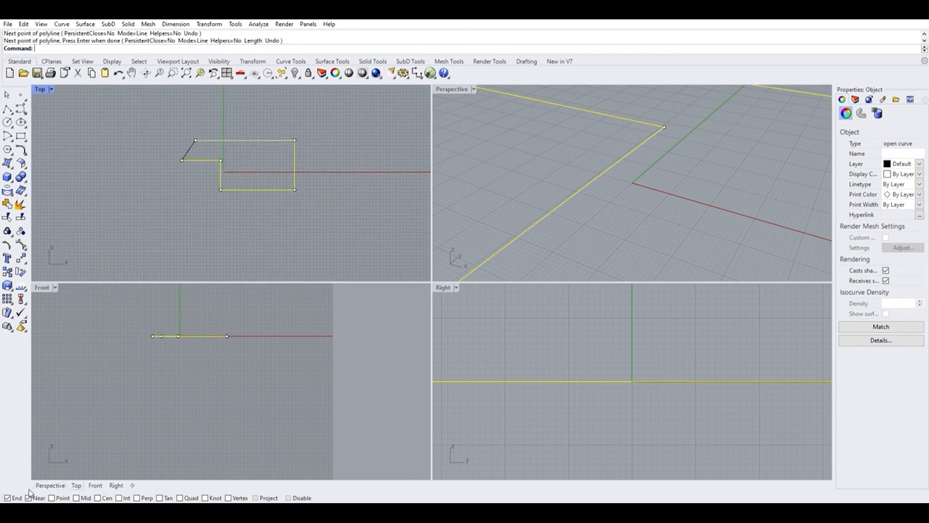
pyautogui.click(8, 108)
pyautogui.scroll(2, 251, 127)
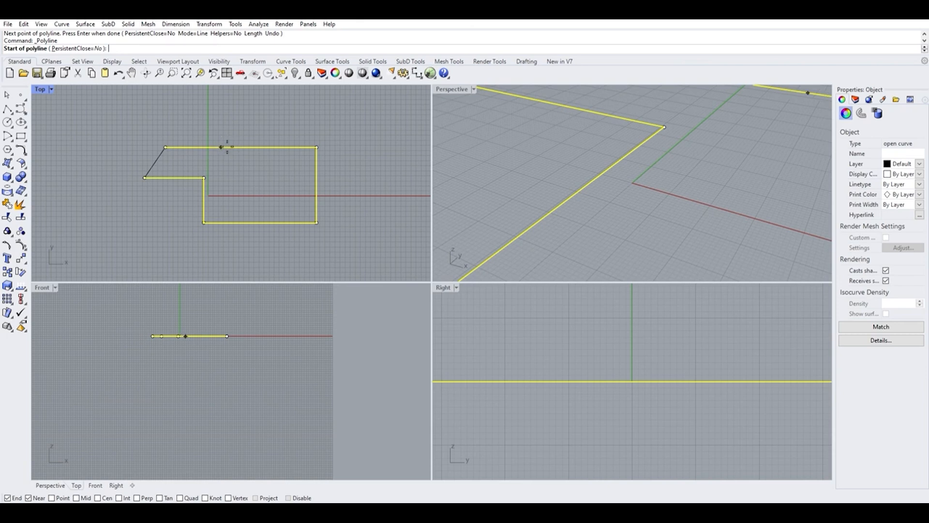
pyautogui.press('Escape')
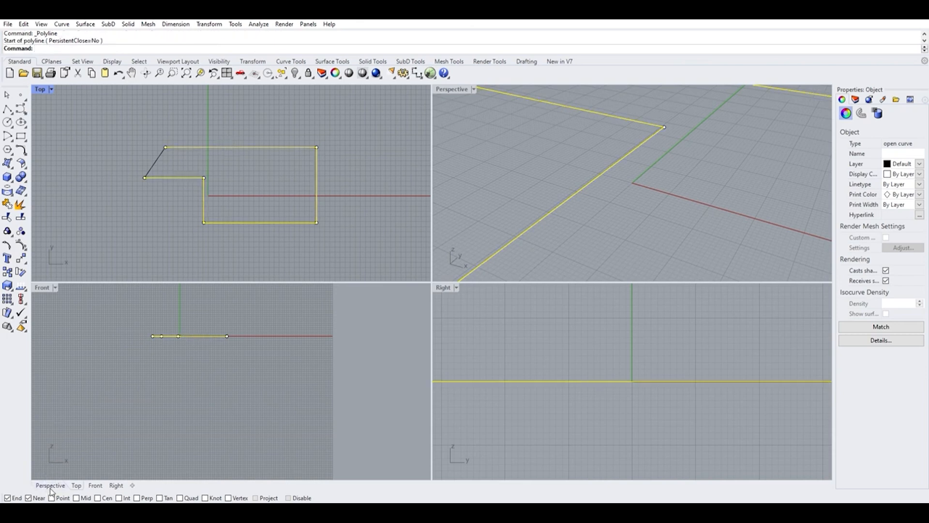
# Enable the Point and Mid snaps and draw a vertical line upward from the midpoint of the shape's top edge.
pyautogui.click(133, 211)
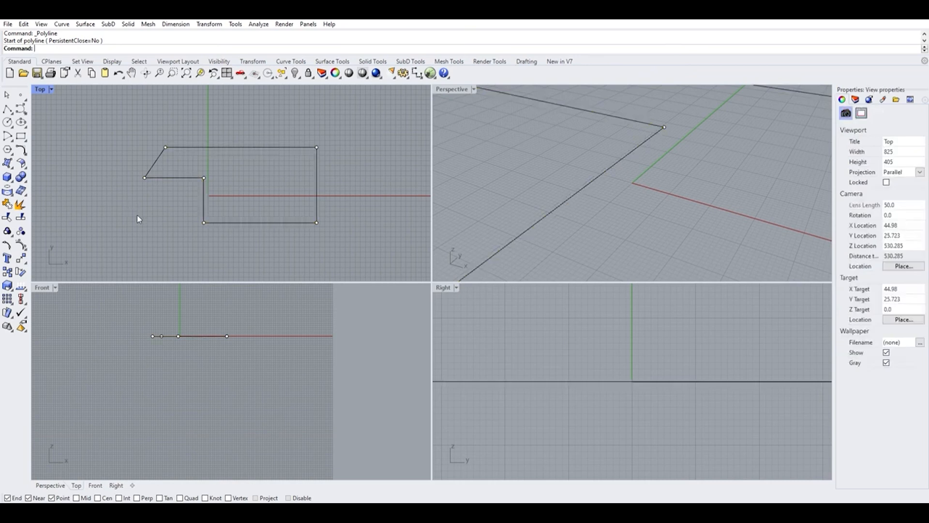
pyautogui.click(77, 497)
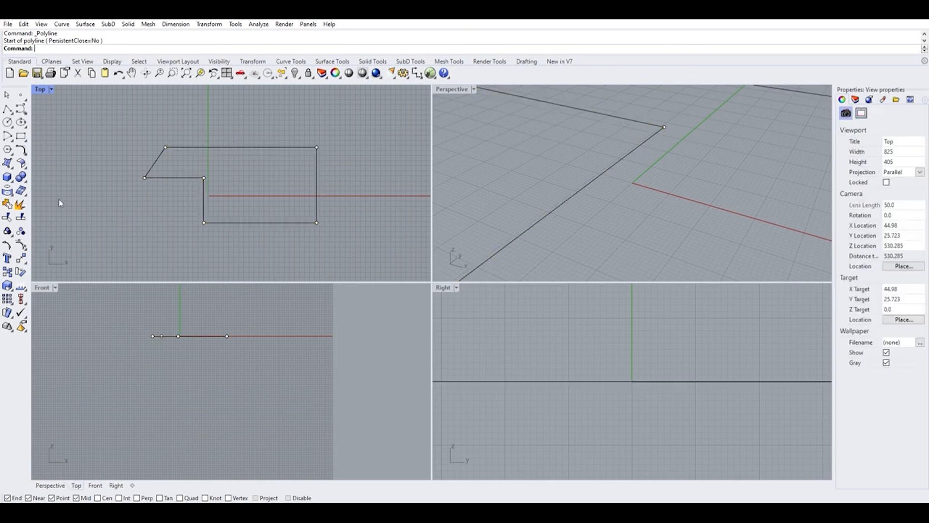
pyautogui.click(7, 109)
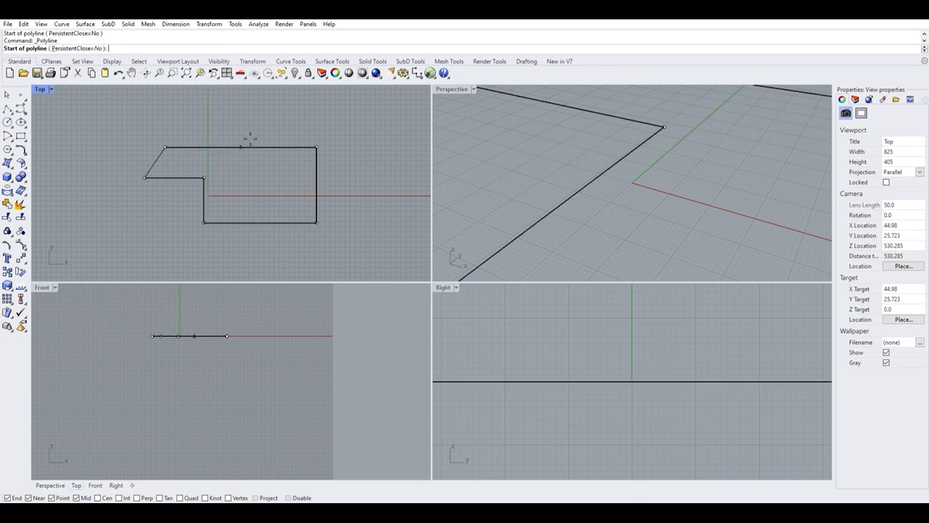
pyautogui.click(241, 147)
pyautogui.click(241, 93)
pyautogui.press('Return')
# Enable the Cen and Int object snaps.
pyautogui.scroll(3, 245, 121)
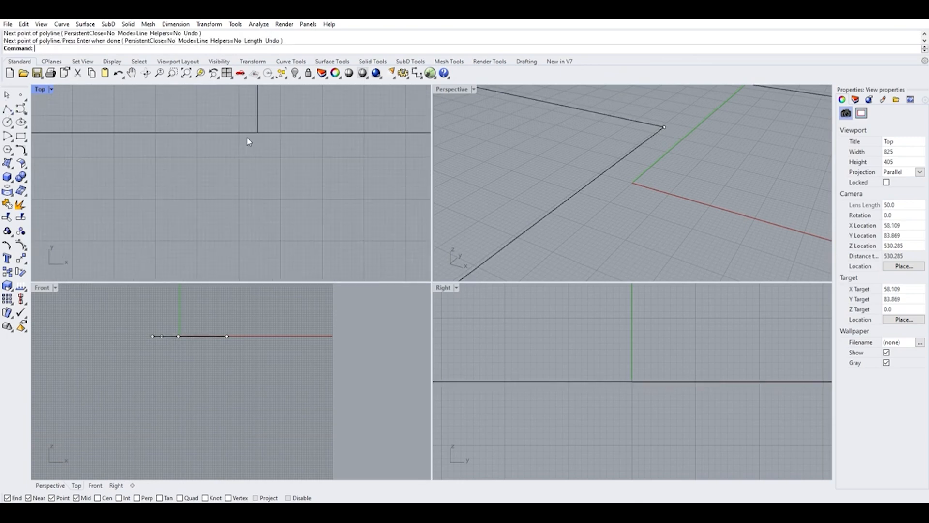
pyautogui.click(258, 122)
pyautogui.scroll(-3, 238, 194)
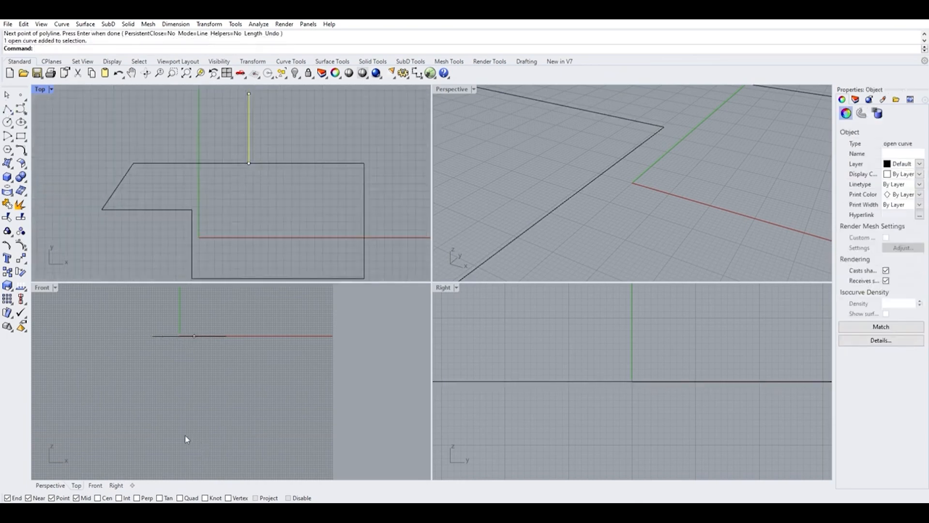
pyautogui.click(98, 497)
pyautogui.press('Escape')
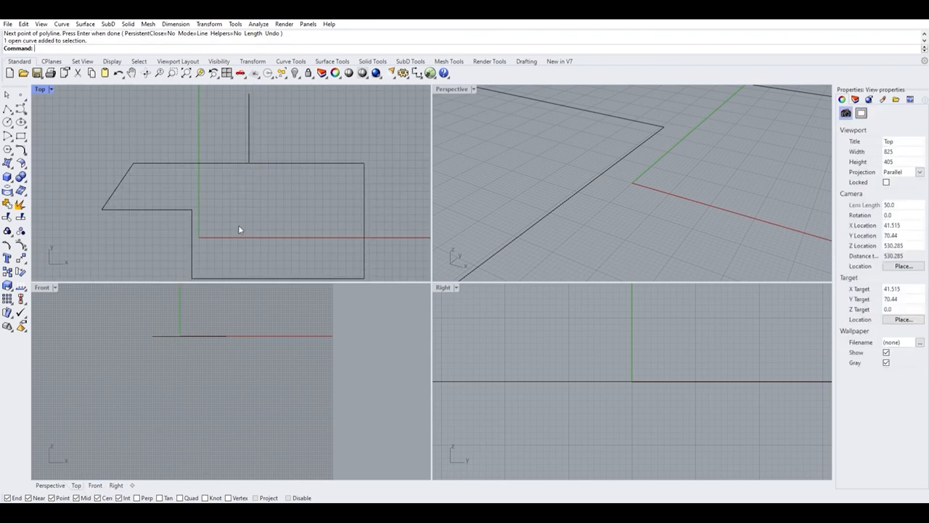
pyautogui.click(8, 109)
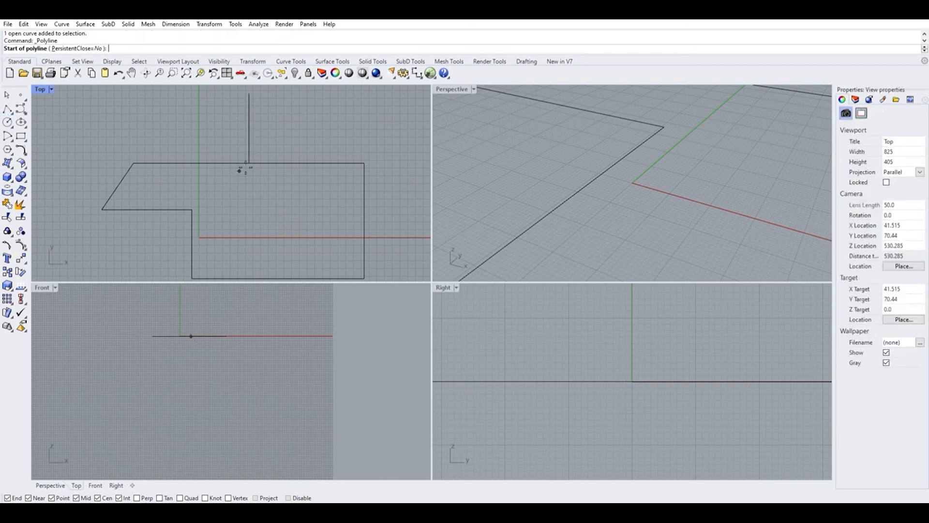
pyautogui.scroll(2, 249, 162)
pyautogui.scroll(2, 250, 163)
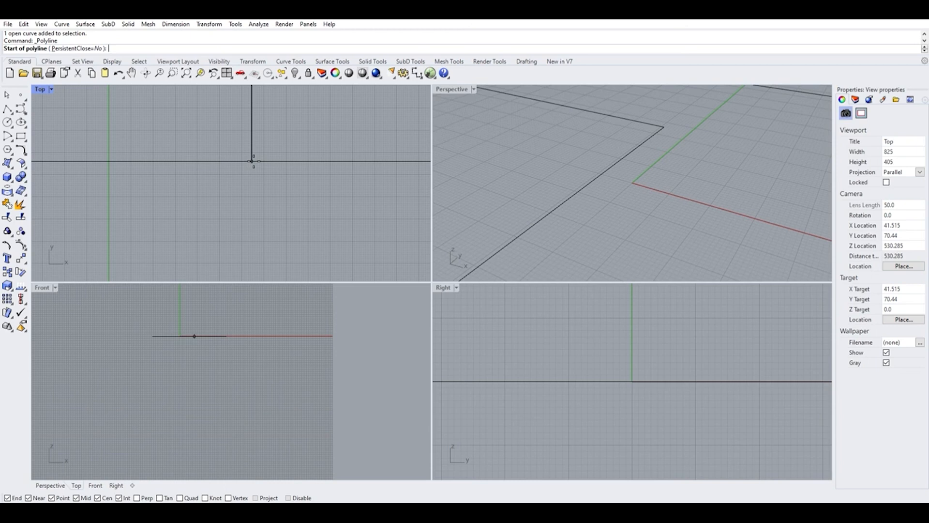
pyautogui.press('Escape')
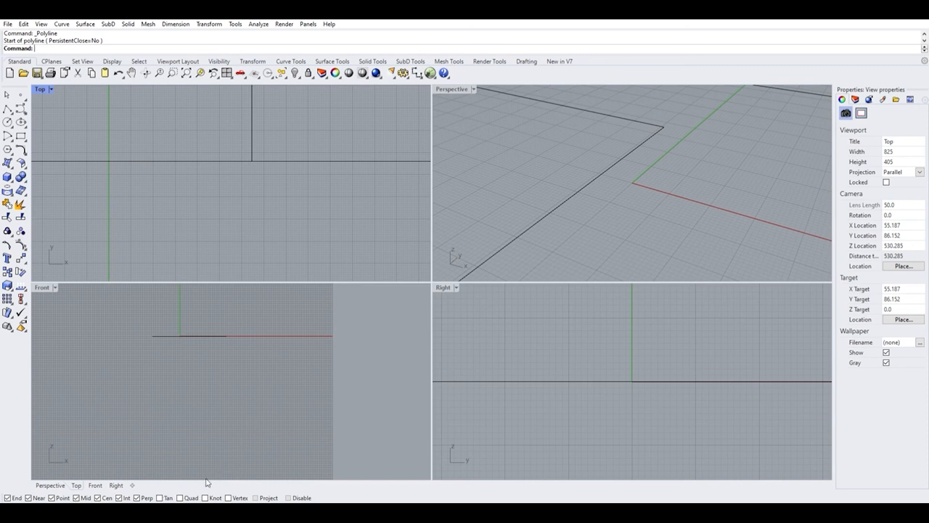
# Enable the Perp and Project object snaps.
pyautogui.click(256, 496)
pyautogui.scroll(-12, 228, 234)
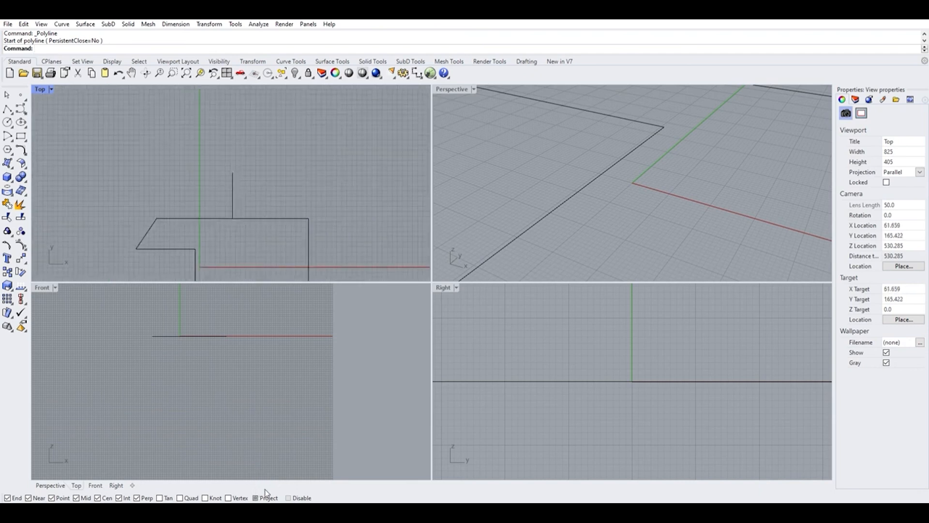
pyautogui.scroll(8, 226, 207)
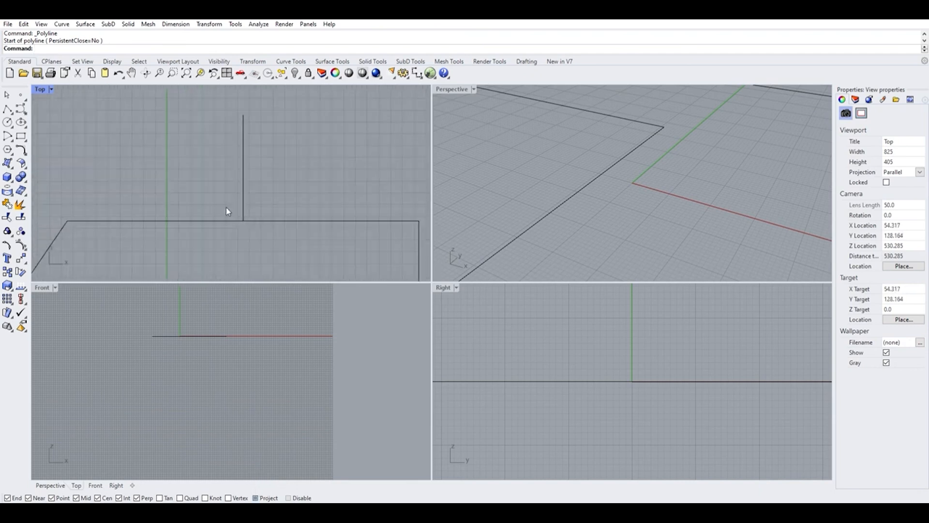
pyautogui.scroll(1, 280, 404)
pyautogui.scroll(-3, 294, 459)
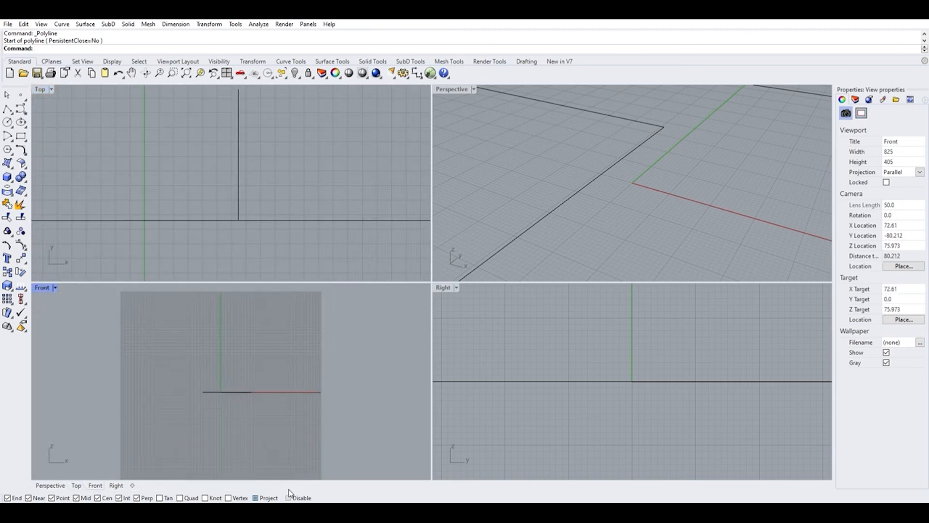
# Turn on the Disable option to suspend all object snaps.
pyautogui.click(289, 496)
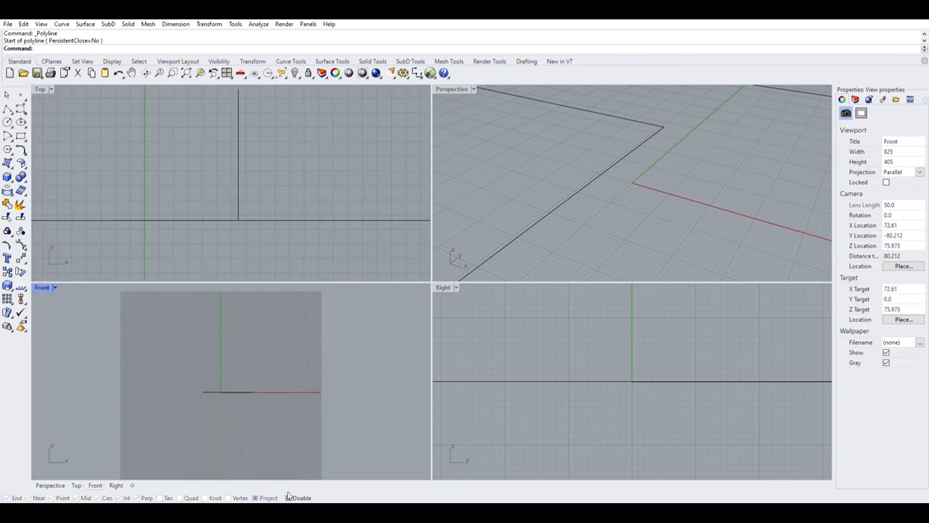
pyautogui.scroll(-5, 195, 174)
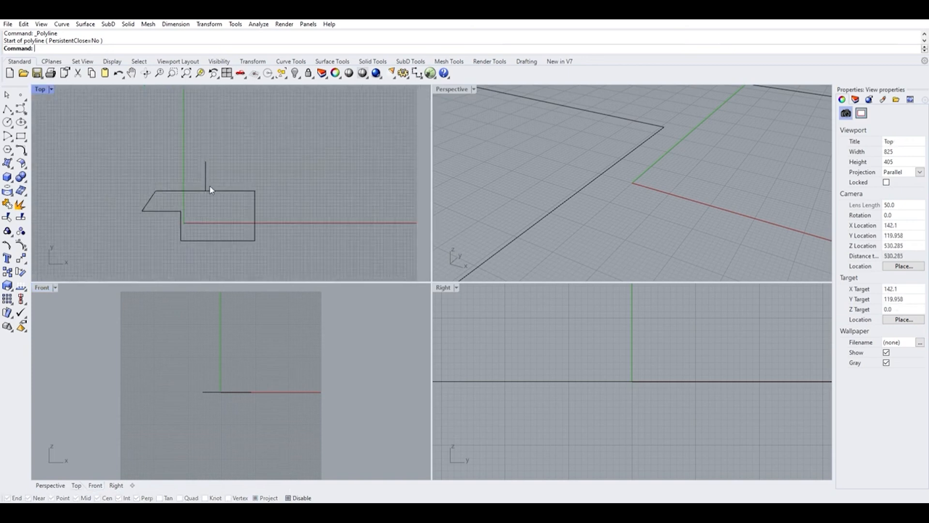
pyautogui.scroll(-2, 202, 171)
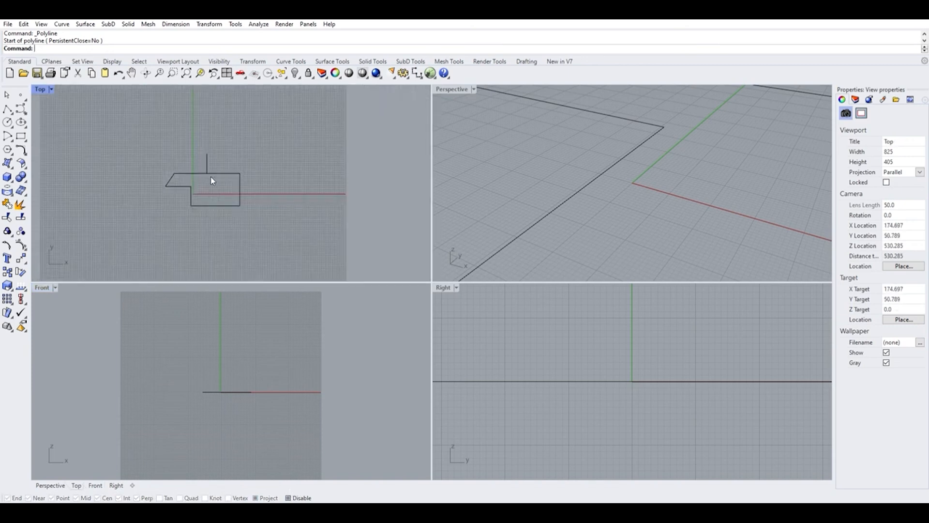
pyautogui.scroll(6, 194, 176)
pyautogui.scroll(1, 196, 172)
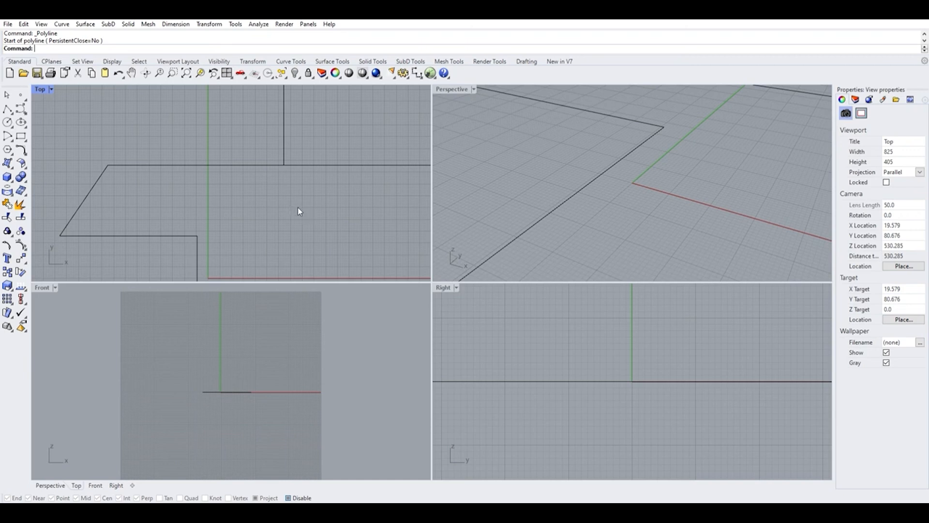
pyautogui.scroll(-5, 253, 222)
pyautogui.scroll(2, 240, 196)
pyautogui.scroll(3, 240, 195)
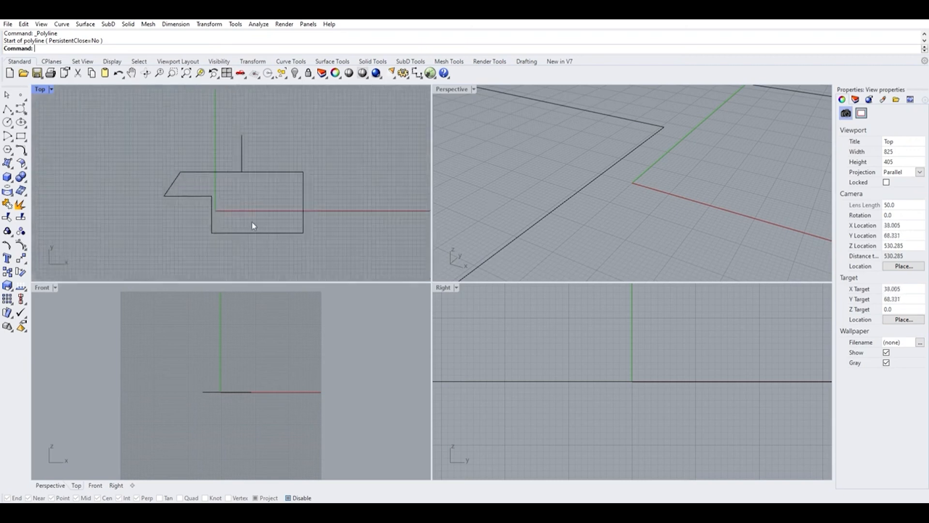